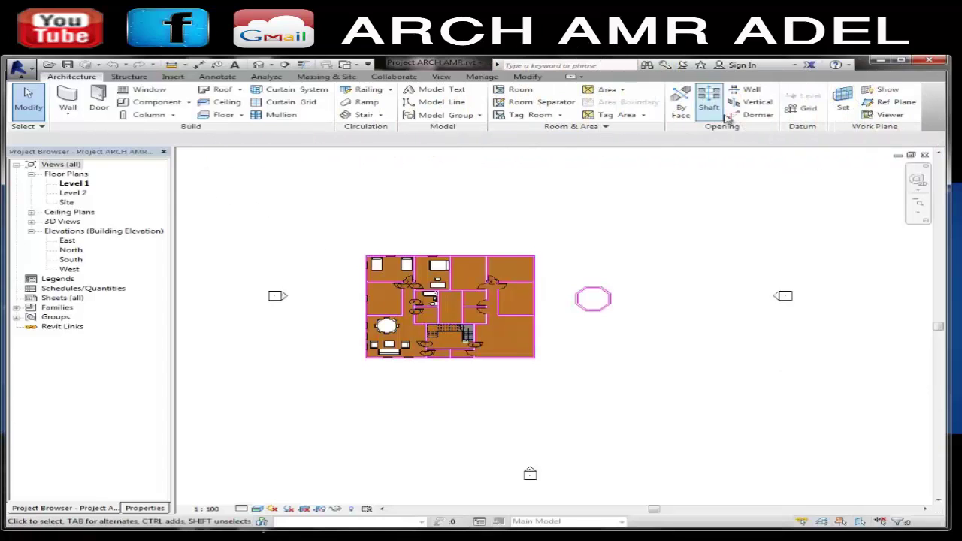
Step: Maximize Revit, then zoom and pan so the Level 1 floor plan fills the view
left_click(899, 61)
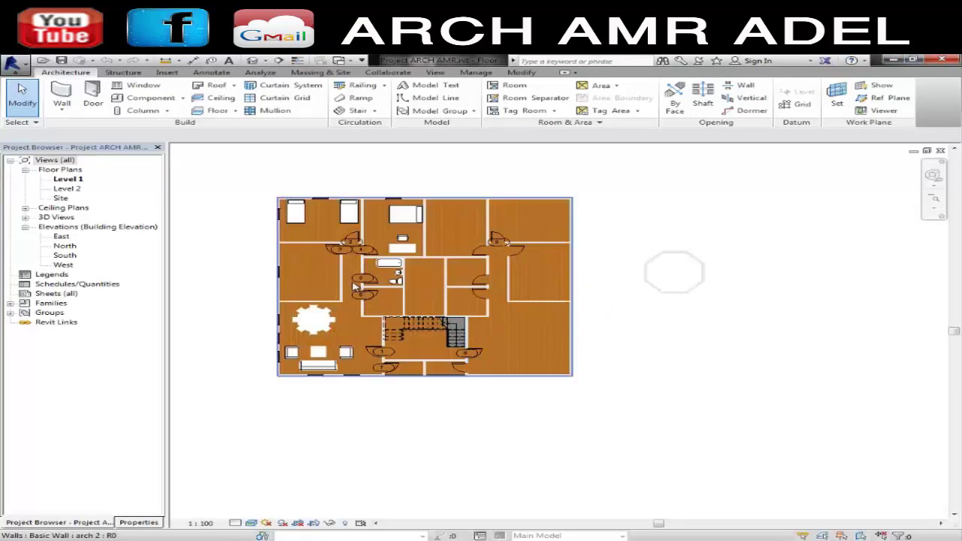
scroll(473, 327, "up", 2)
middle_click_drag(338, 176, 357, 194)
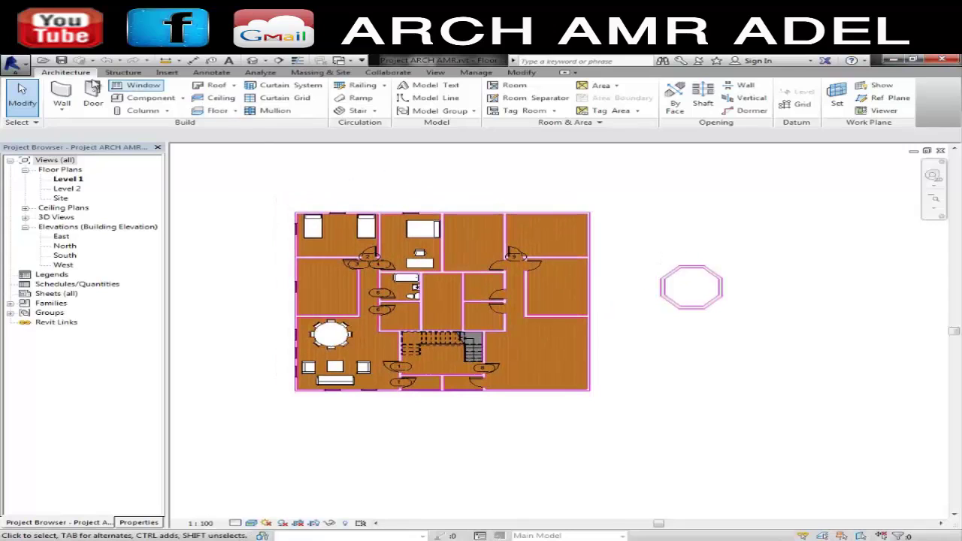
Step: Start Component placement with M_Sink Kitchen-Island 450 x 450mm current and browse the Type Selector list
left_click(158, 100)
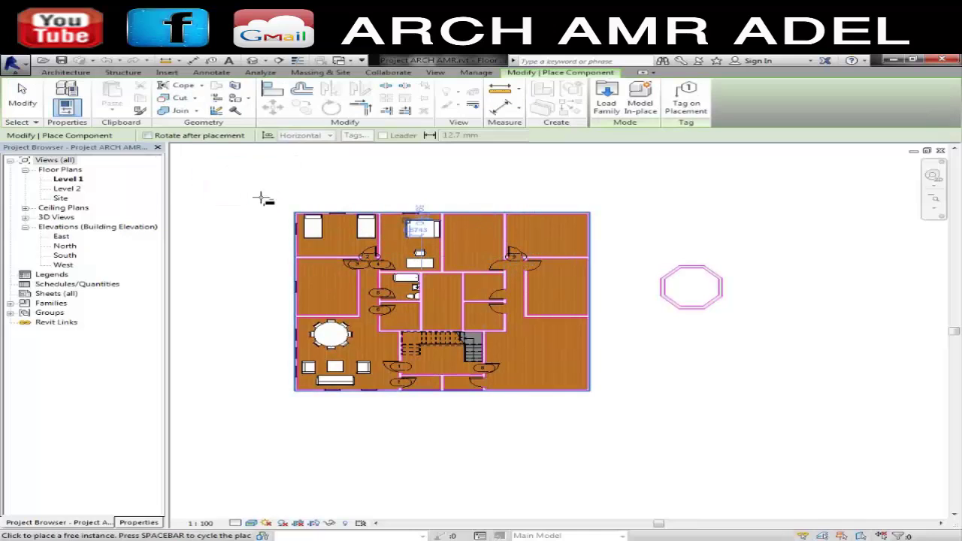
left_click(141, 522)
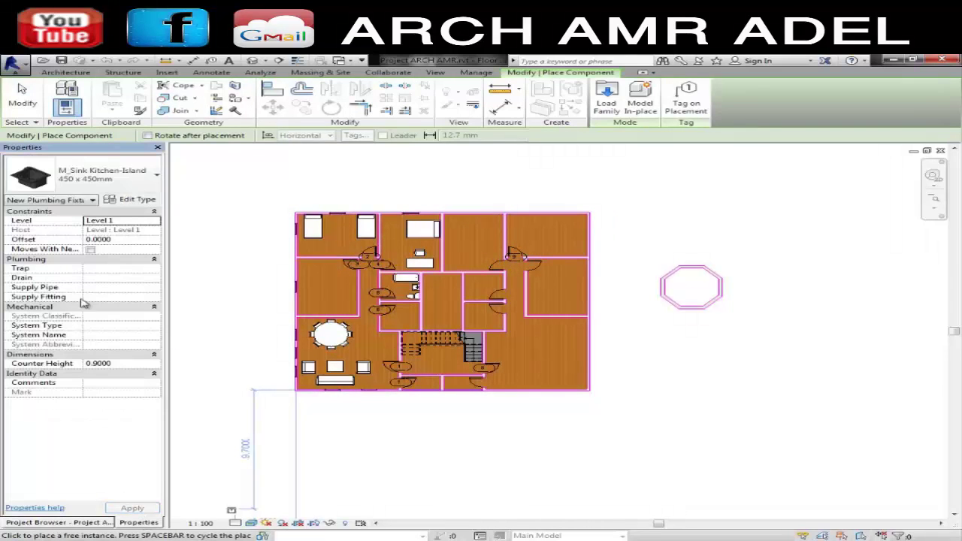
left_click(113, 174)
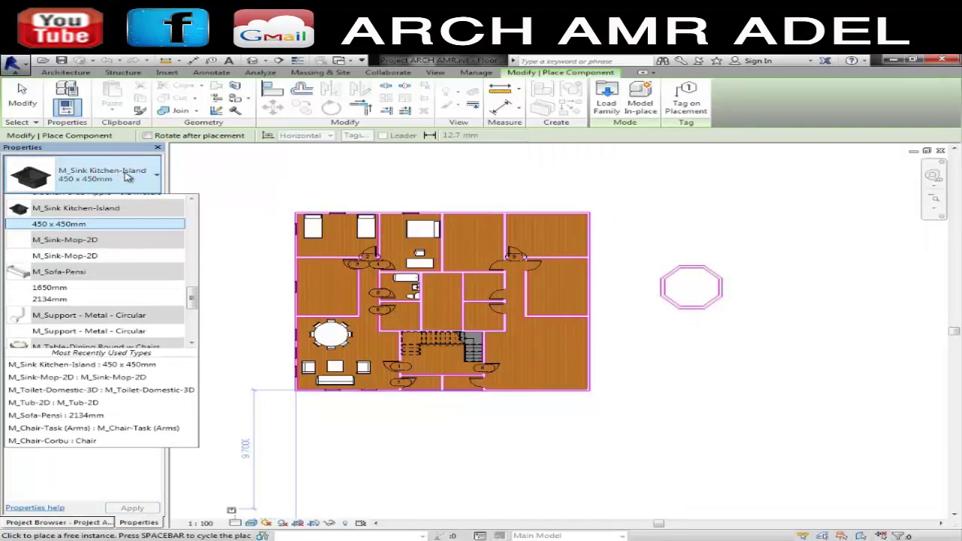
scroll(132, 248, "up", 1)
scroll(113, 255, "up", 2)
scroll(113, 255, "up", 3)
scroll(116, 255, "up", 5)
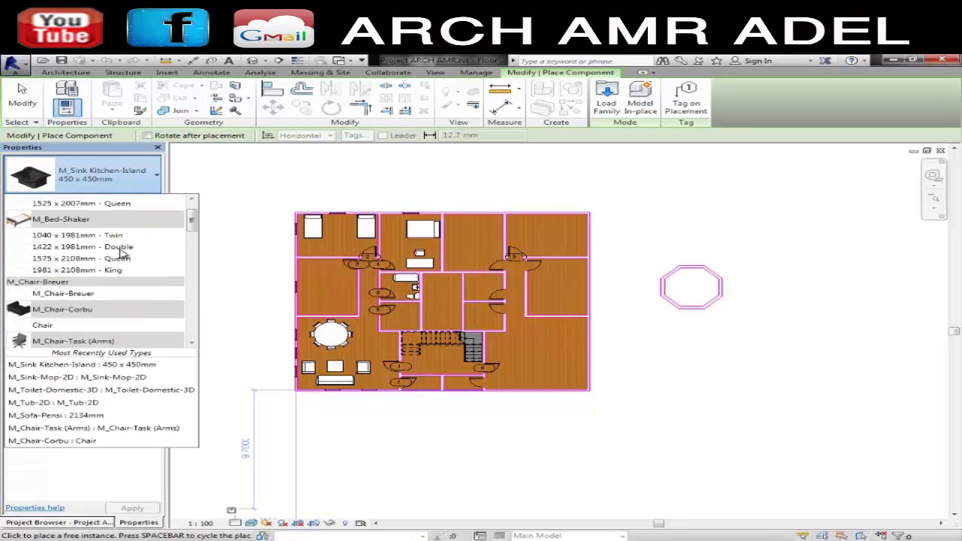
scroll(120, 255, "up", 1)
scroll(122, 256, "up", 1)
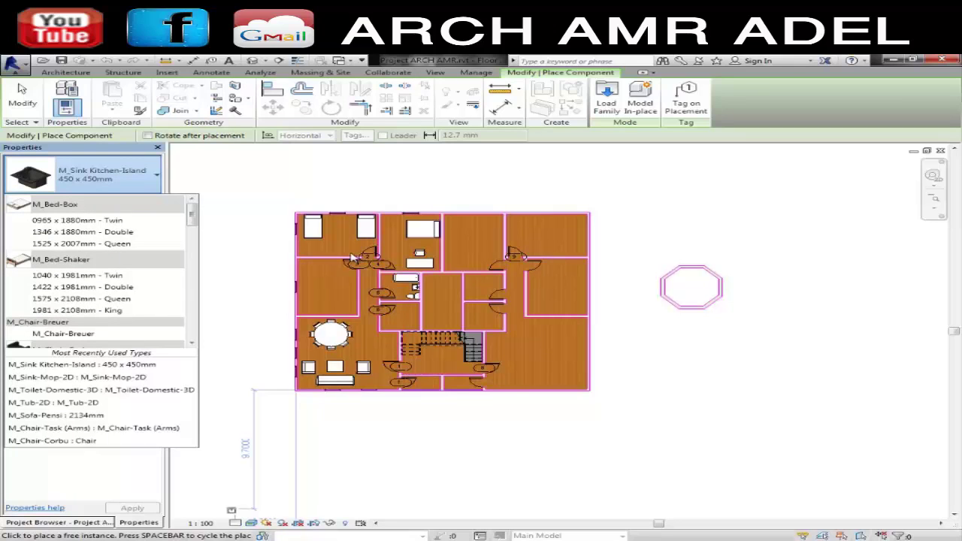
scroll(65, 226, "down", 3)
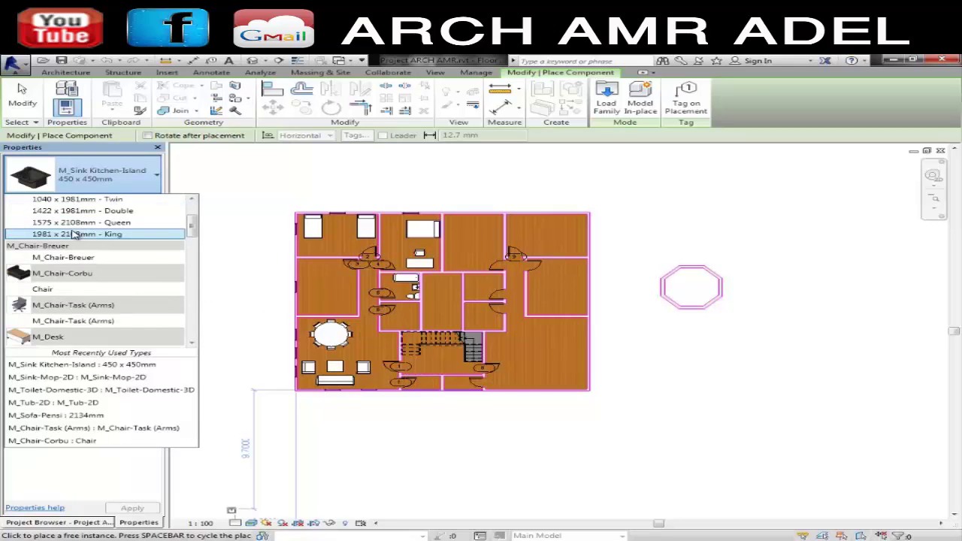
scroll(66, 262, "down", 1)
scroll(74, 257, "down", 1)
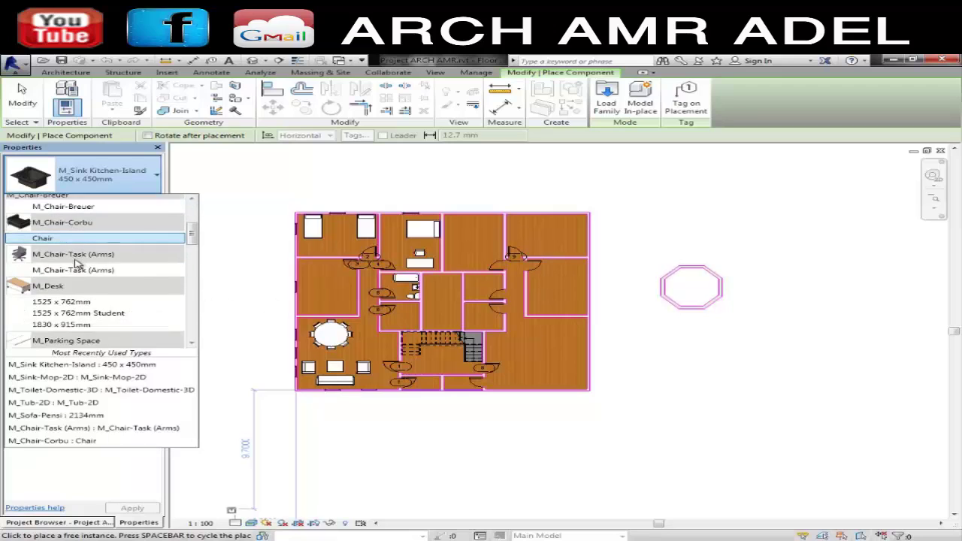
scroll(77, 262, "down", 2)
scroll(80, 268, "down", 1)
scroll(83, 275, "down", 1)
scroll(82, 277, "down", 2)
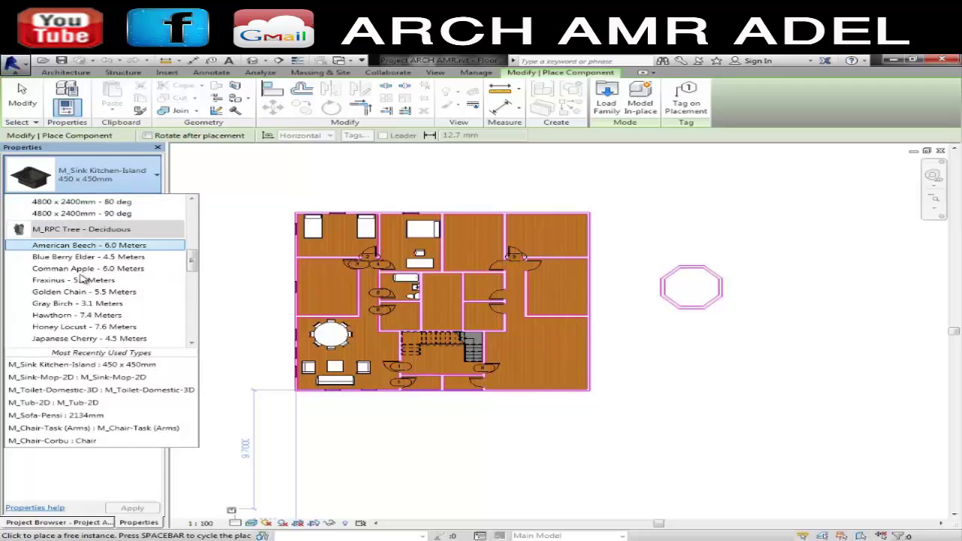
scroll(82, 278, "down", 2)
scroll(83, 277, "down", 2)
scroll(82, 279, "down", 2)
scroll(83, 279, "down", 1)
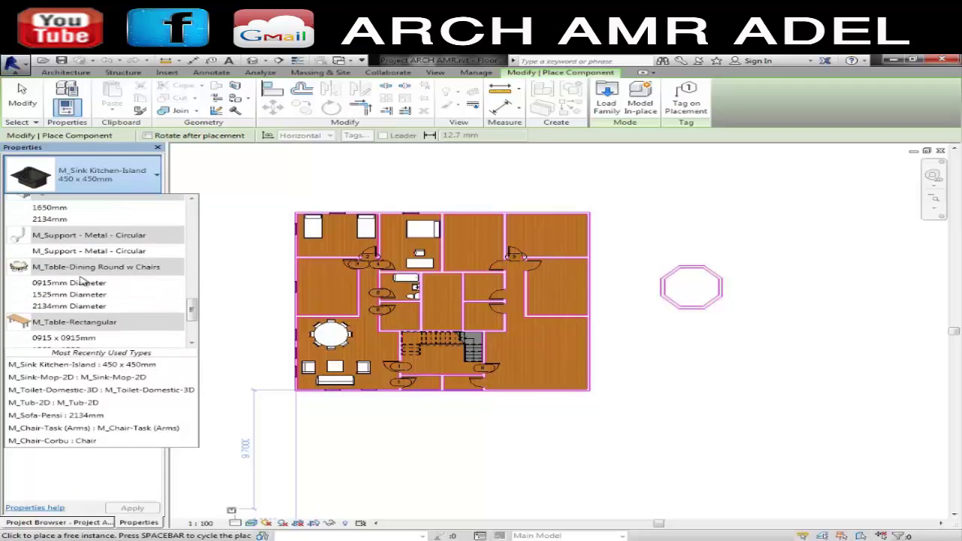
scroll(83, 281, "down", 2)
scroll(82, 282, "down", 3)
scroll(81, 284, "up", 2)
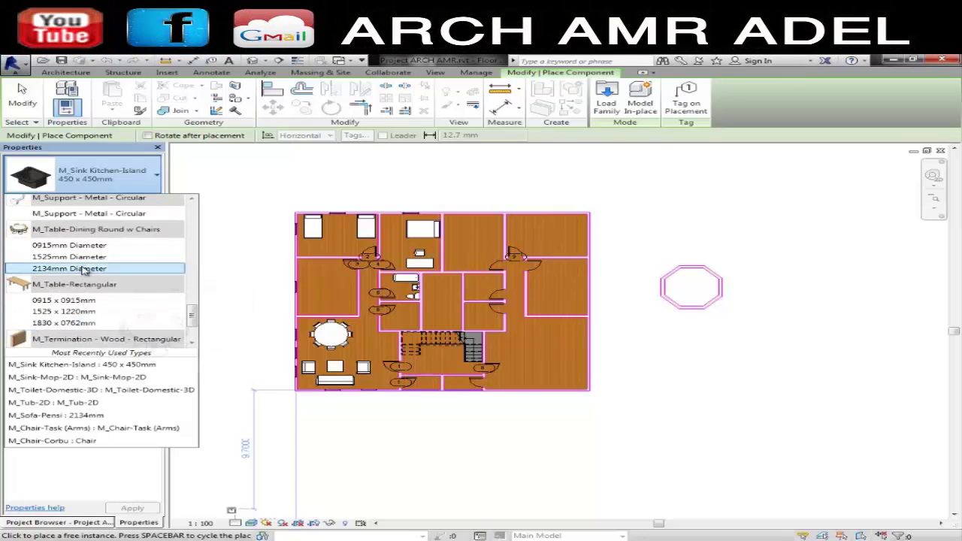
scroll(81, 282, "up", 3)
scroll(82, 271, "up", 3)
scroll(83, 256, "up", 3)
scroll(83, 255, "up", 3)
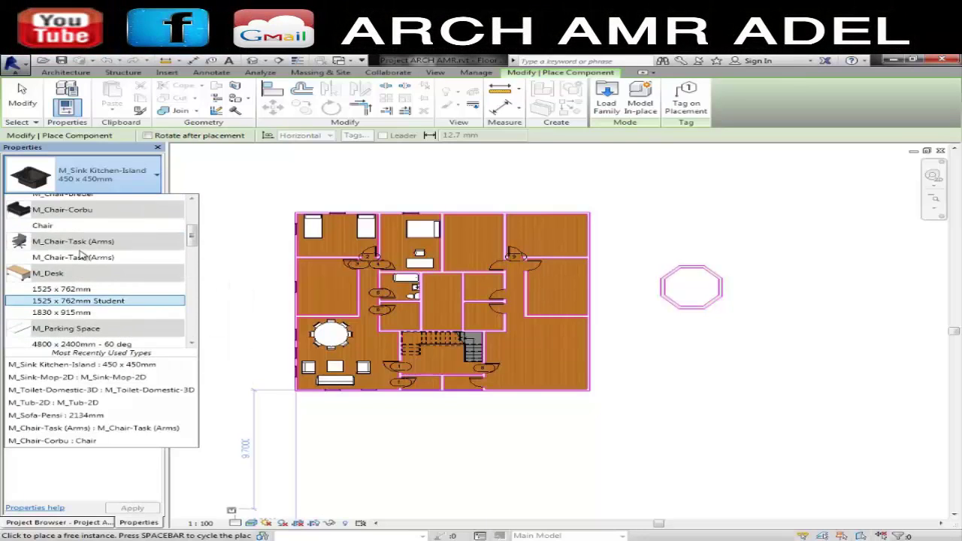
left_click(608, 105)
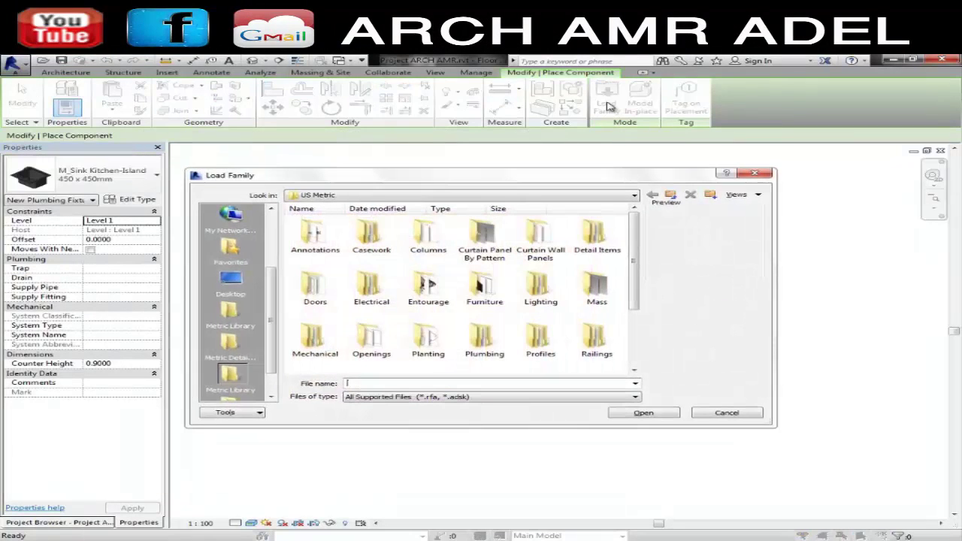
left_click(441, 299)
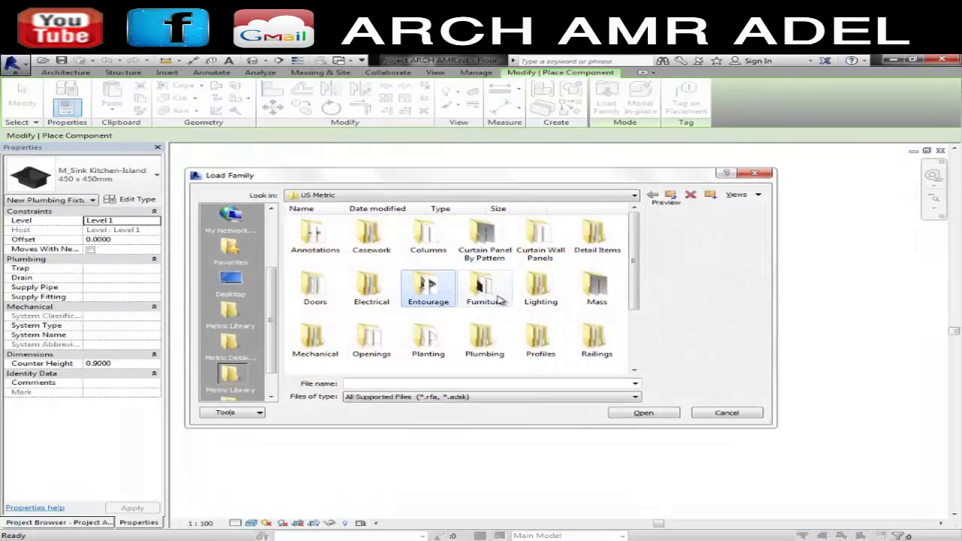
double_click(485, 289)
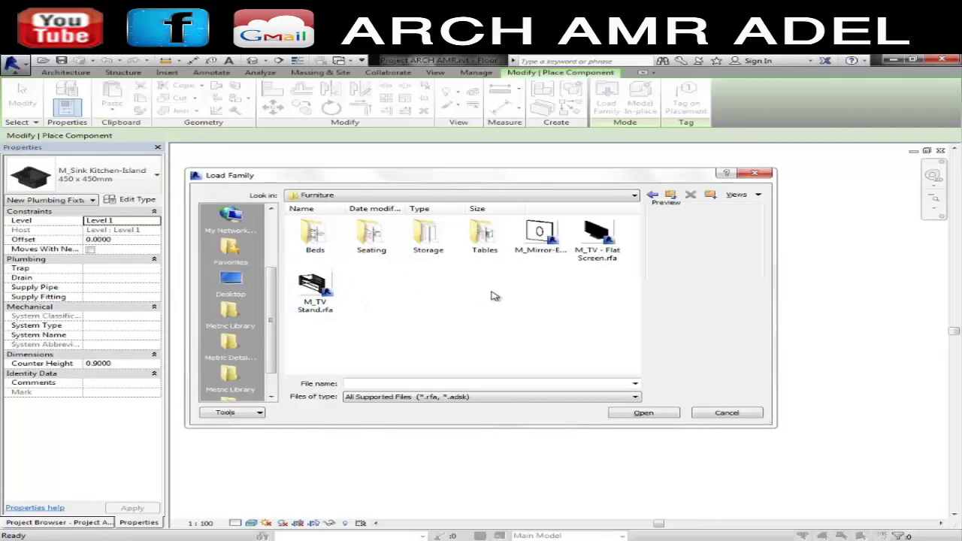
left_click(673, 196)
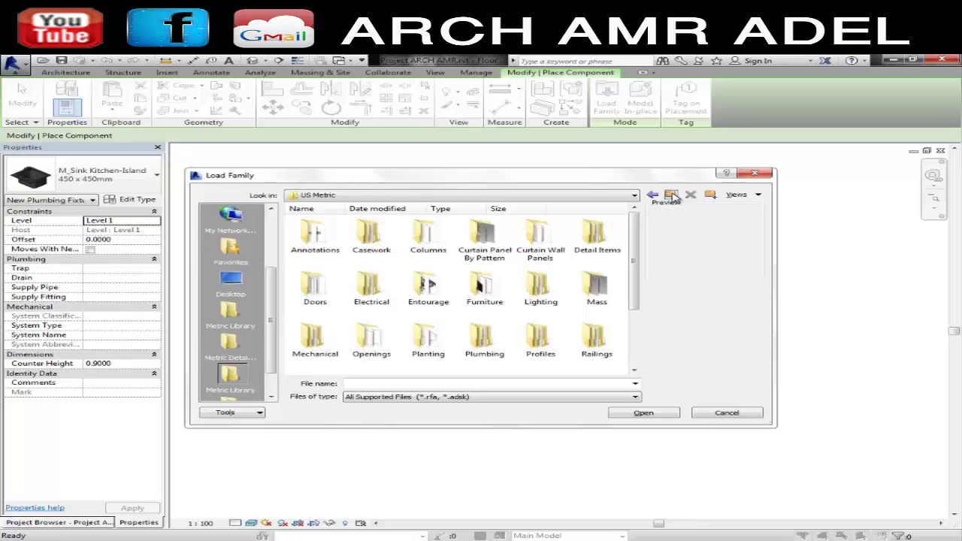
left_click(672, 195)
left_click(672, 196)
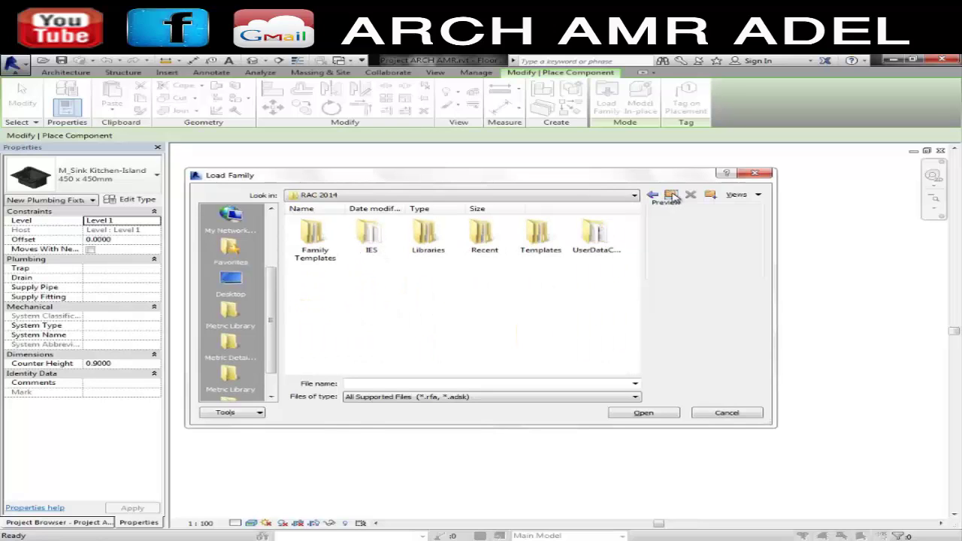
left_click(672, 195)
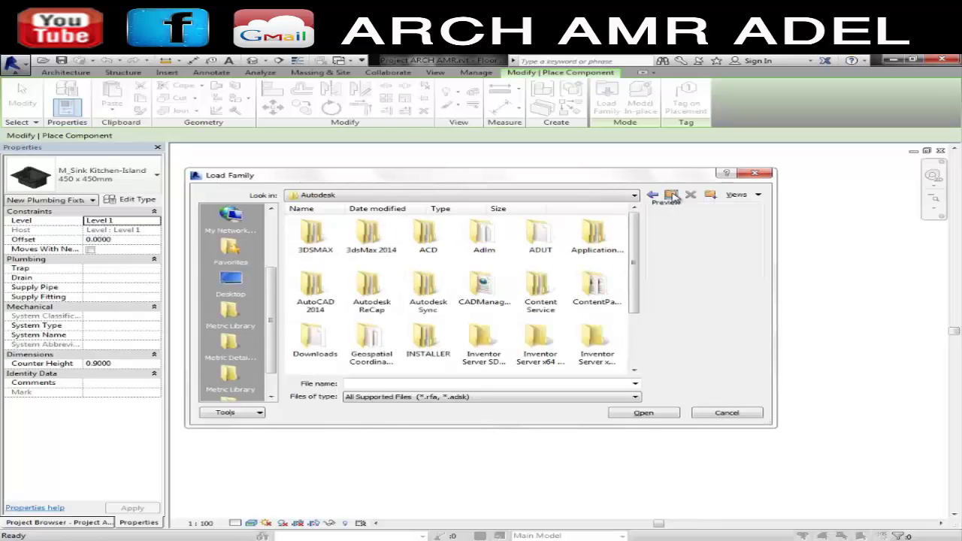
left_click(672, 195)
left_click(672, 196)
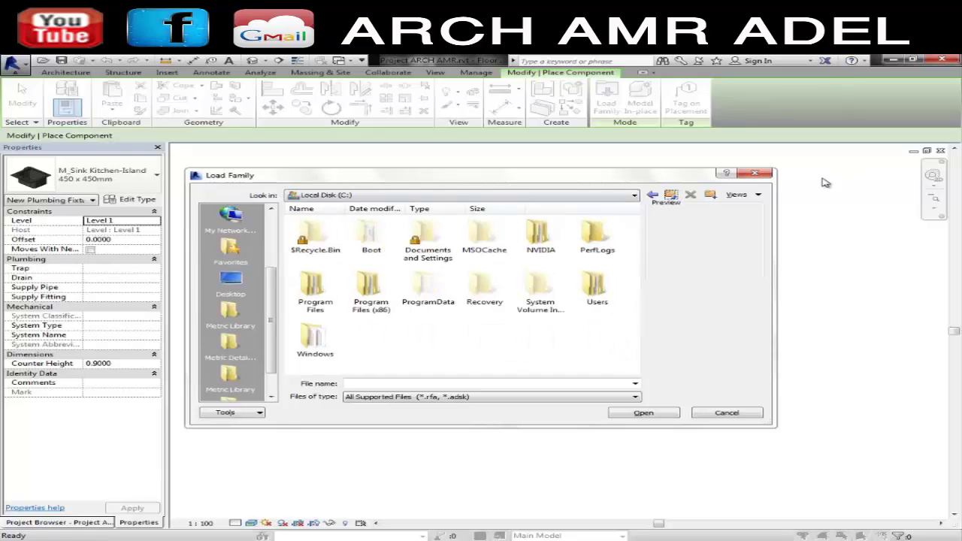
left_click(761, 173)
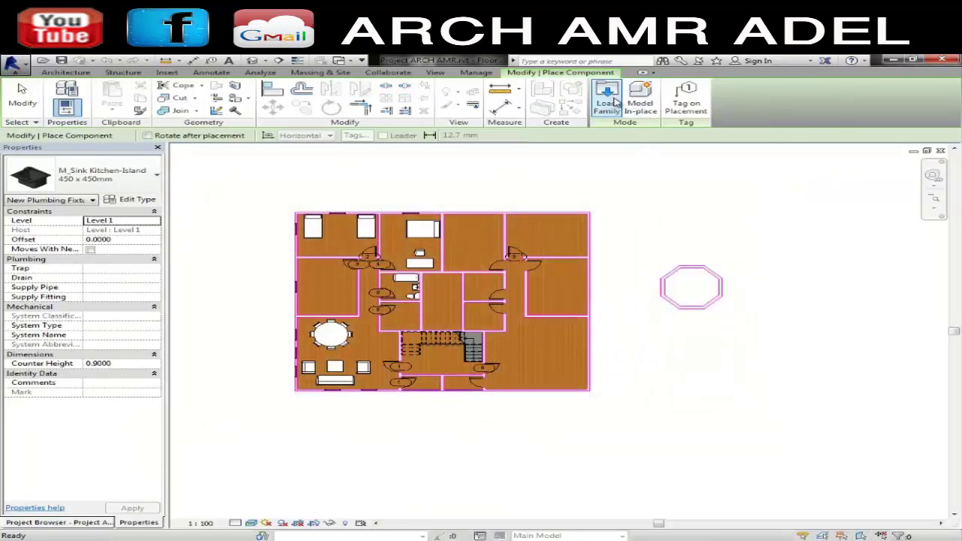
Step: Pick M_Sofa-Pensi 1650mm in the Type Selector
left_click(141, 188)
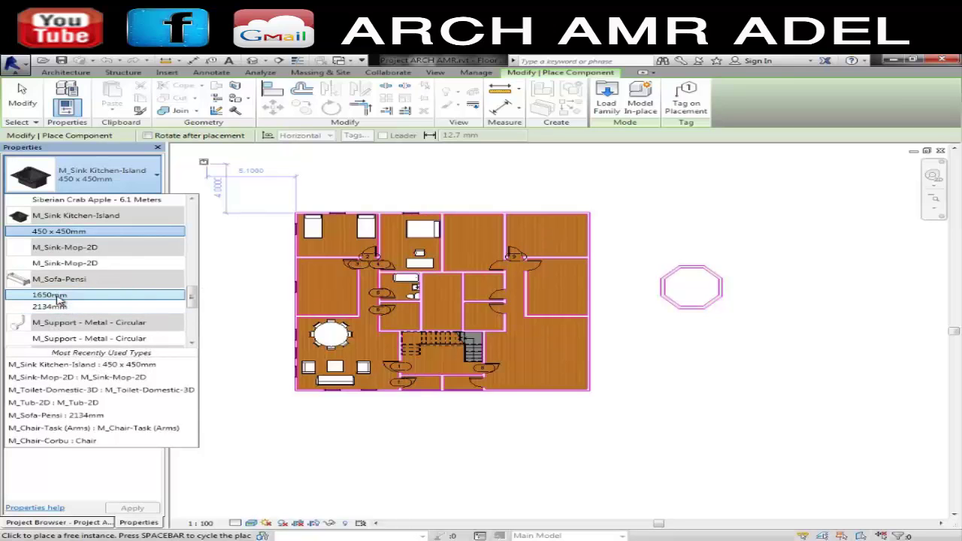
left_click(62, 307)
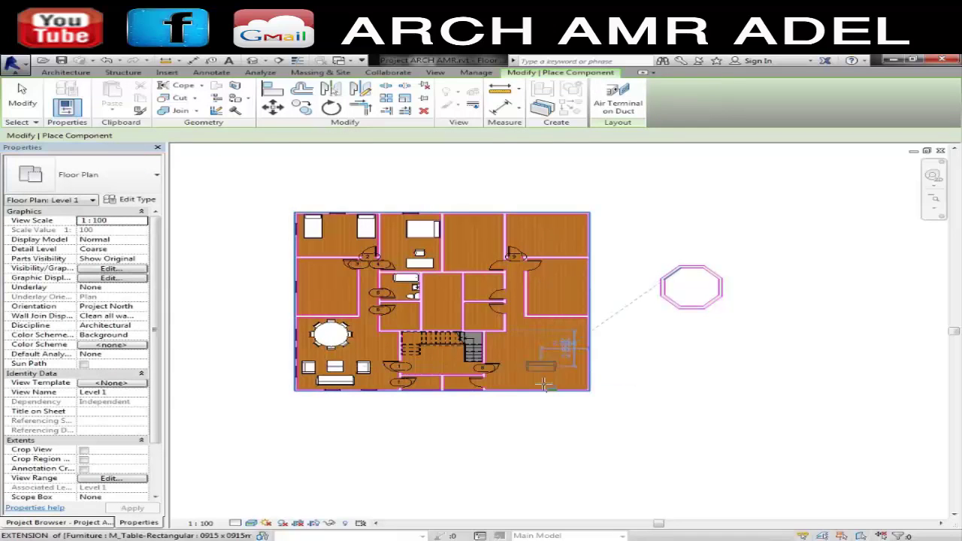
scroll(542, 330, "up", 1)
scroll(544, 360, "up", 3)
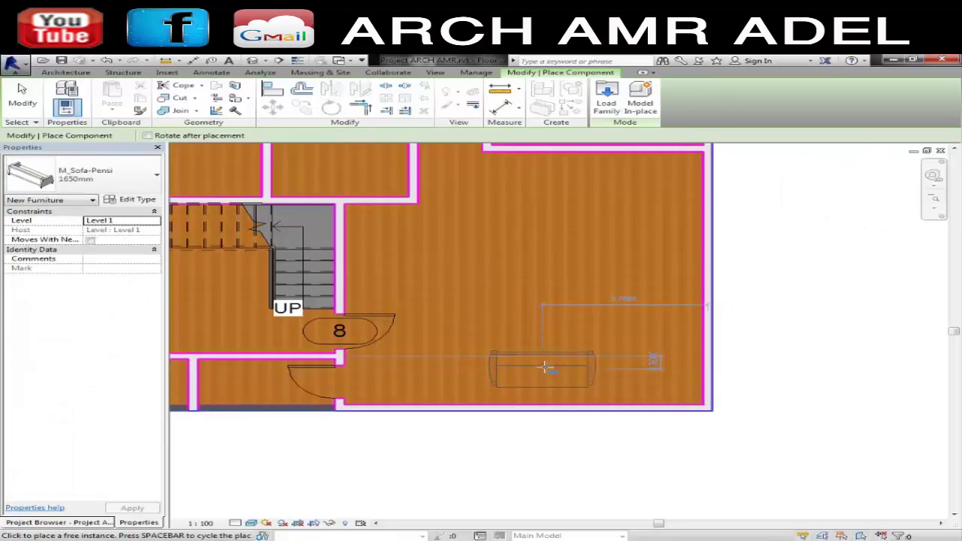
scroll(544, 366, "down", 1)
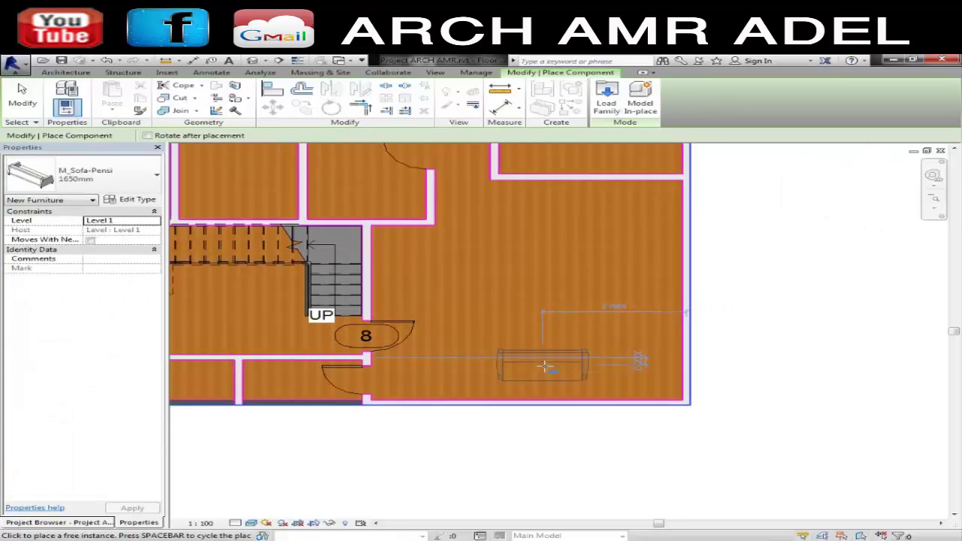
Step: Rotate the sofa preview with Spacebar in the room right of the stairs
key("space")
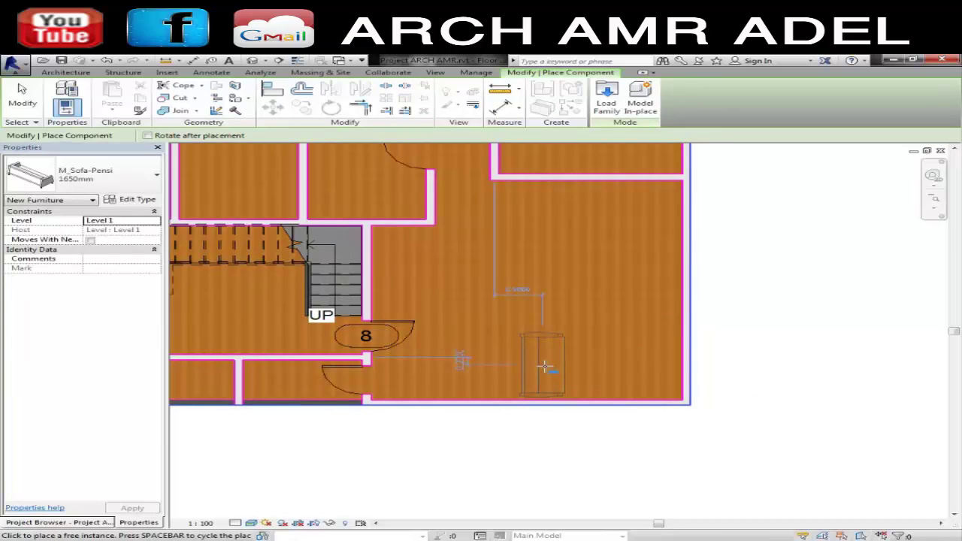
key("space")
key("space")
key("space")
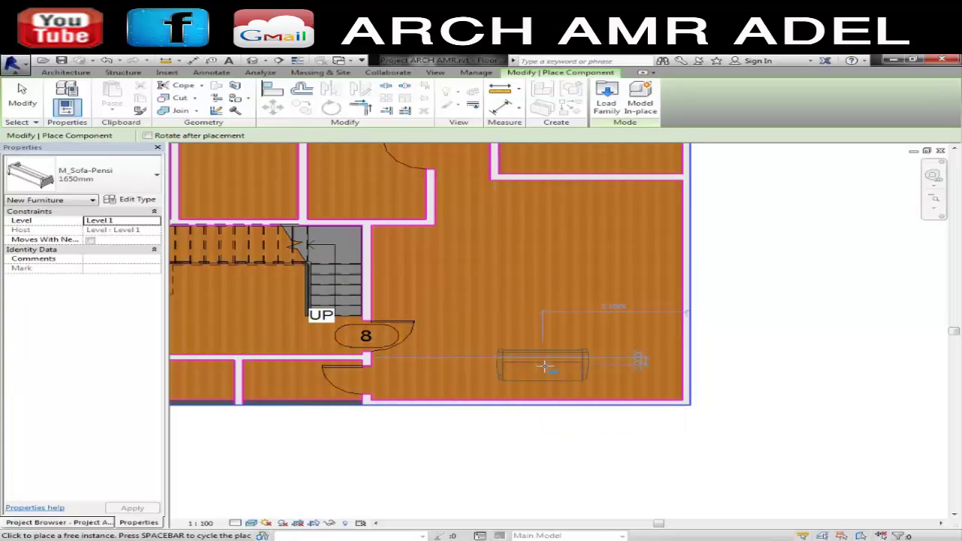
key("space")
key("space")
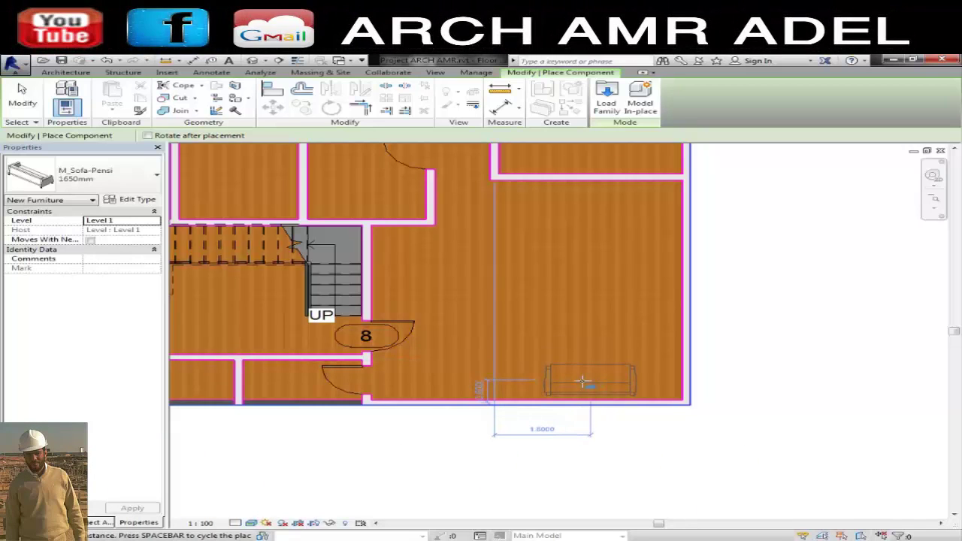
Step: Place one sofa along the bottom wall and a rotated one against the right wall
left_click(573, 381)
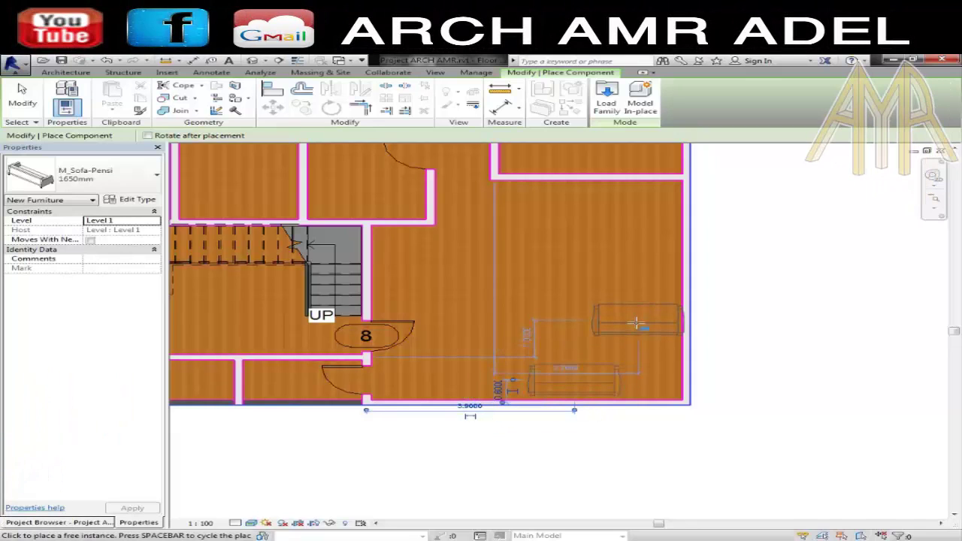
key("space")
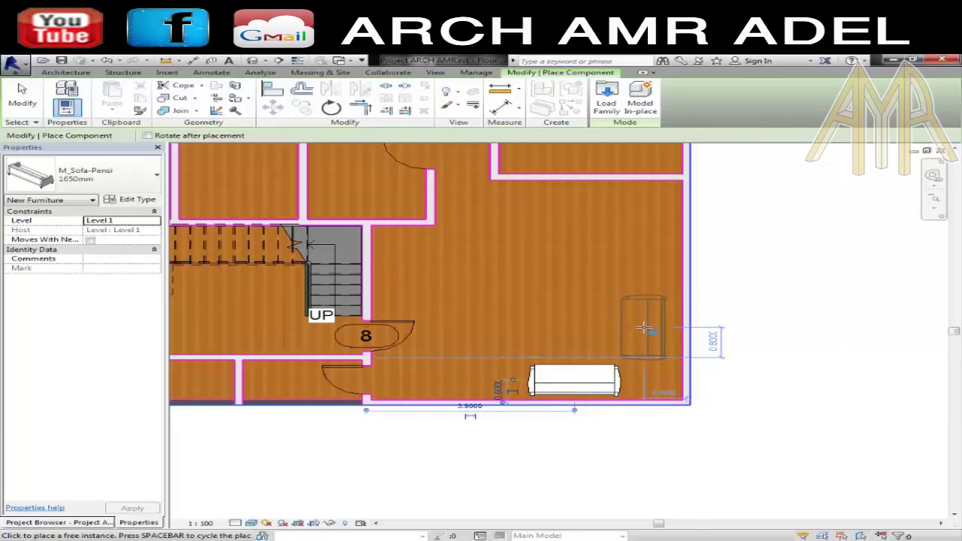
left_click(643, 327)
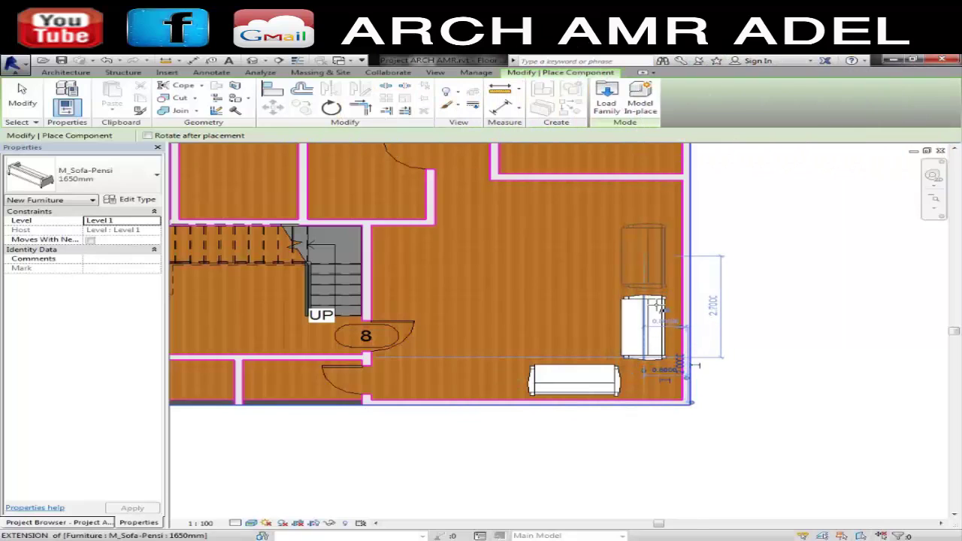
scroll(659, 305, "down", 2)
scroll(623, 293, "down", 2)
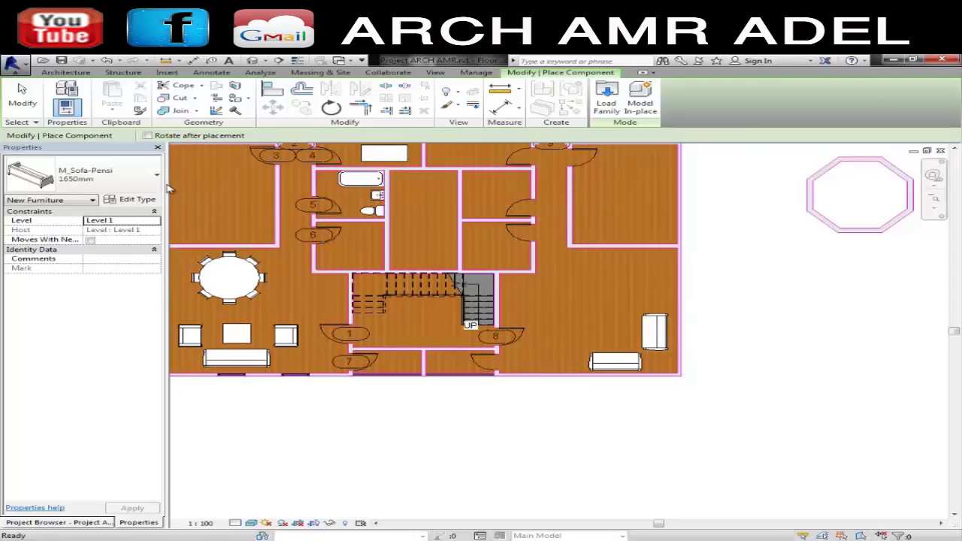
key("Escape")
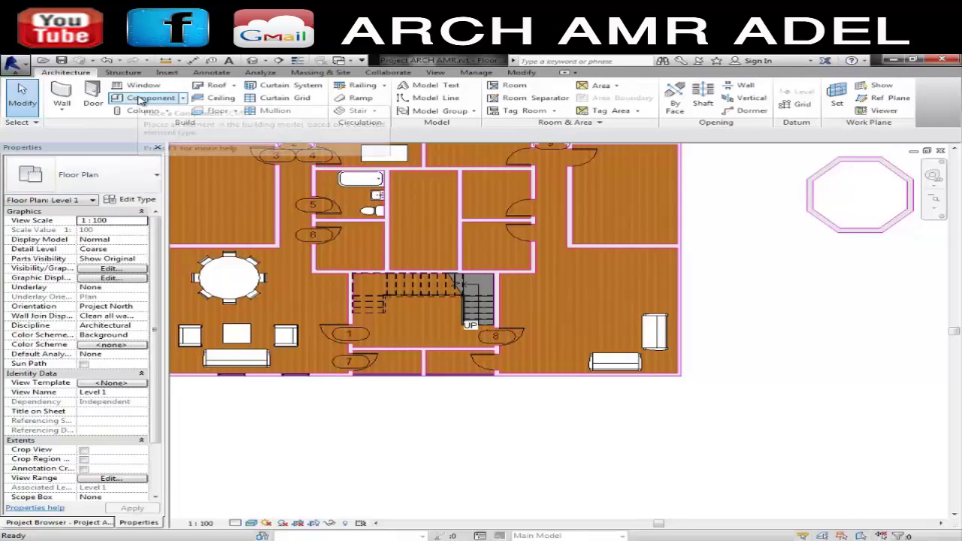
Step: Restart Component placement with the Properties panel showing
left_click(141, 97)
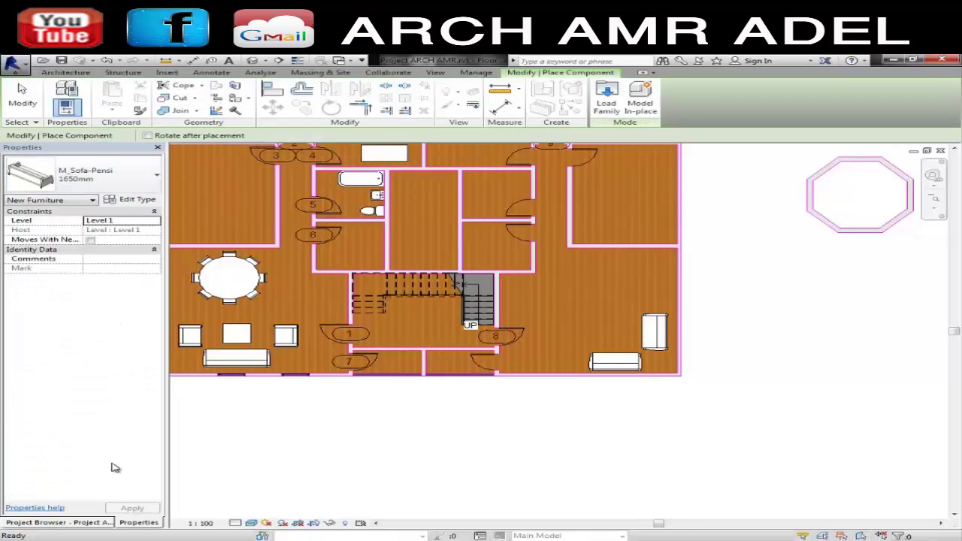
left_click(139, 522)
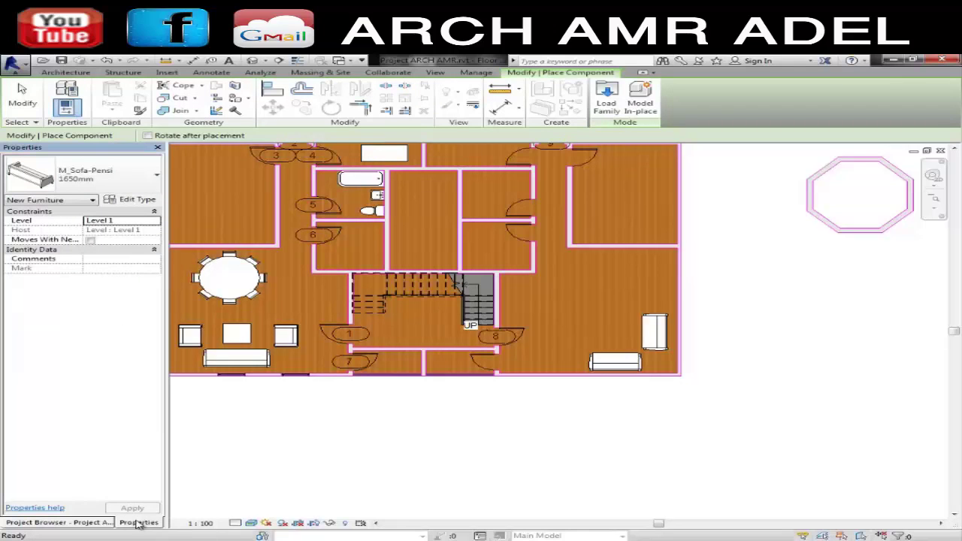
left_click(87, 522)
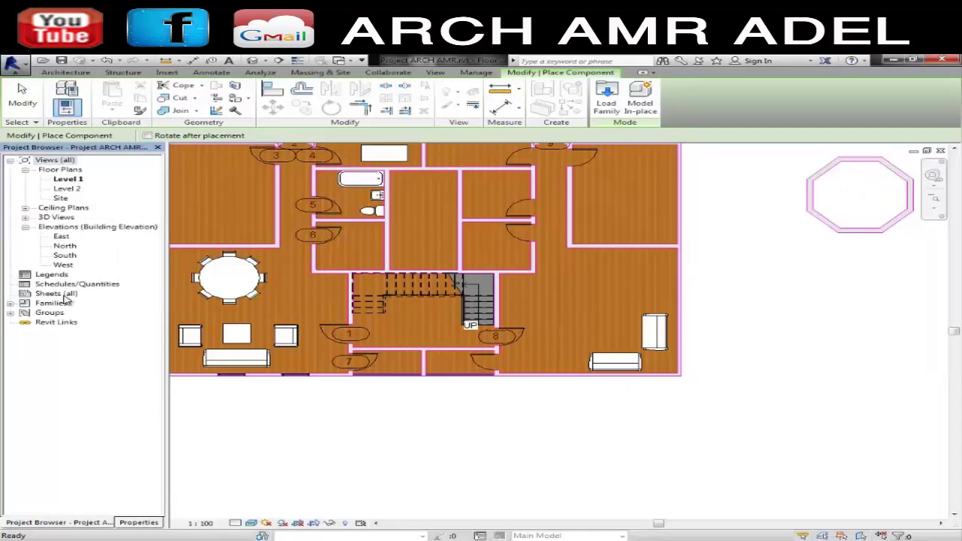
left_click(138, 522)
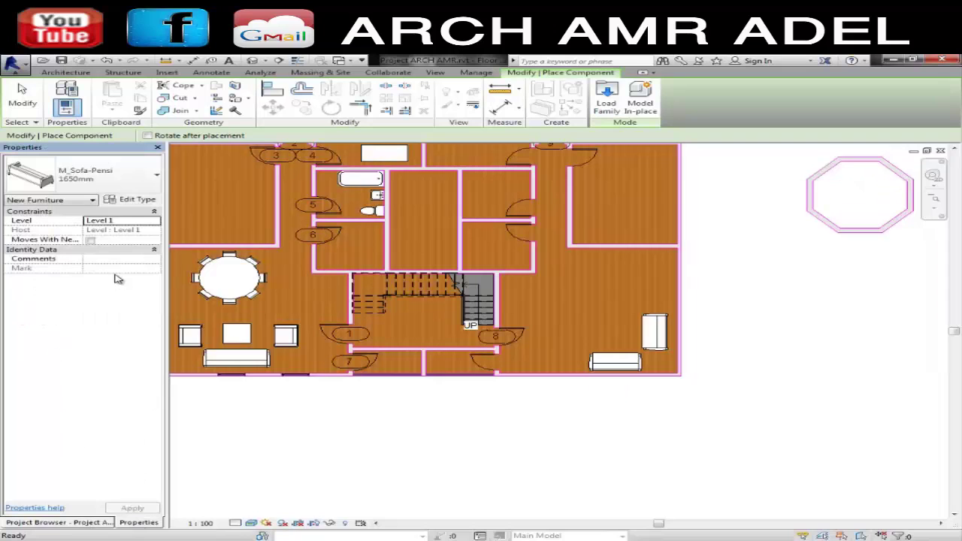
Step: Choose M_Desk 1525 x 762mm in the Type Selector
left_click(108, 180)
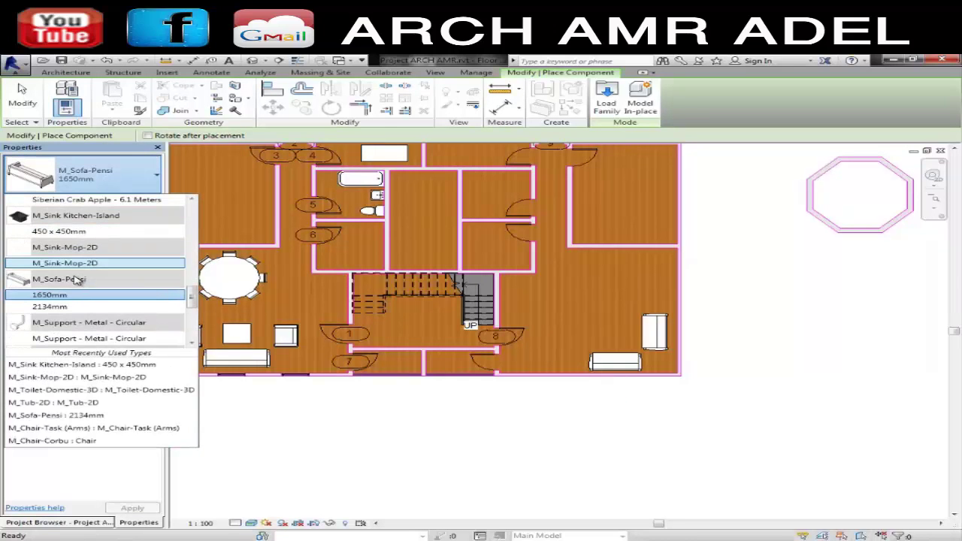
scroll(75, 280, "up", 3)
scroll(75, 279, "up", 3)
scroll(75, 280, "up", 3)
scroll(75, 279, "up", 3)
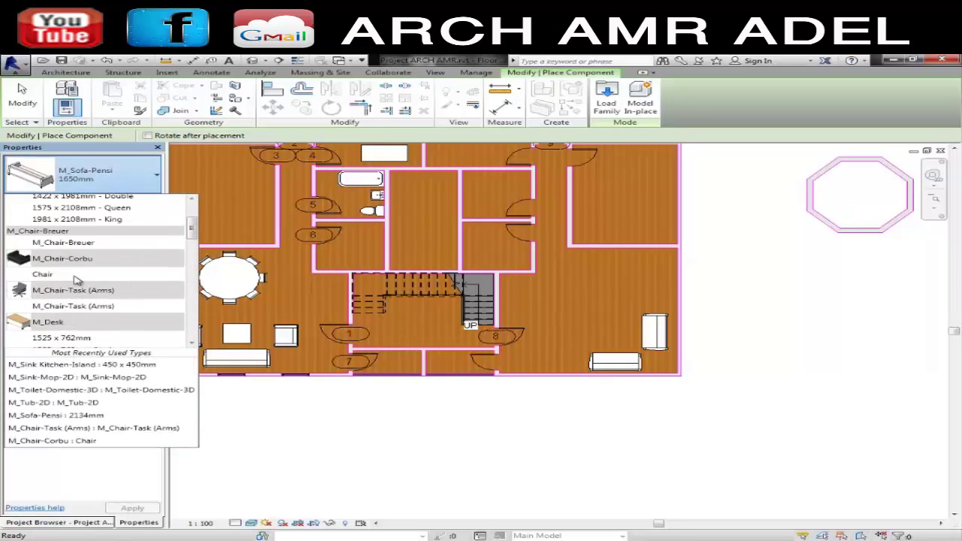
scroll(78, 279, "up", 1)
scroll(77, 279, "up", 1)
scroll(80, 278, "down", 2)
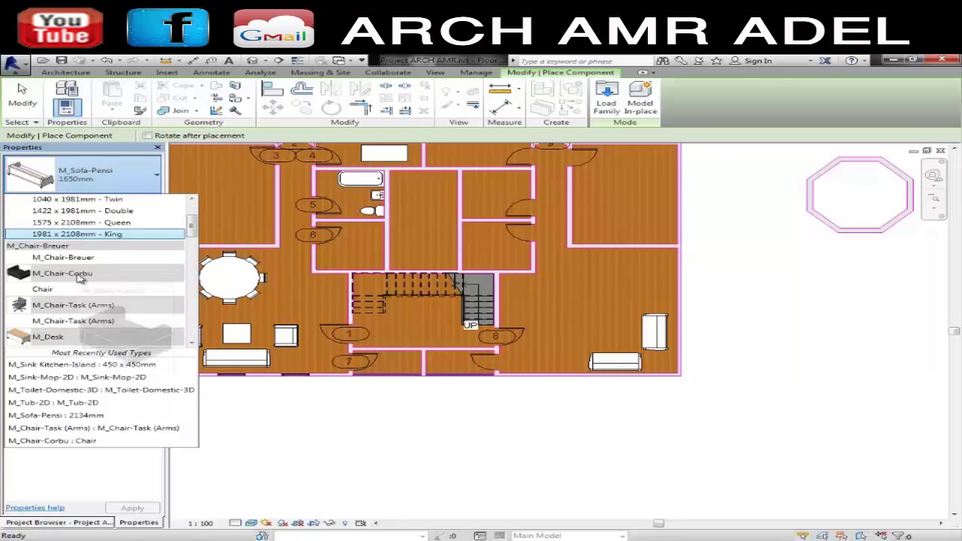
scroll(80, 278, "down", 2)
scroll(80, 278, "down", 1)
scroll(77, 279, "down", 1)
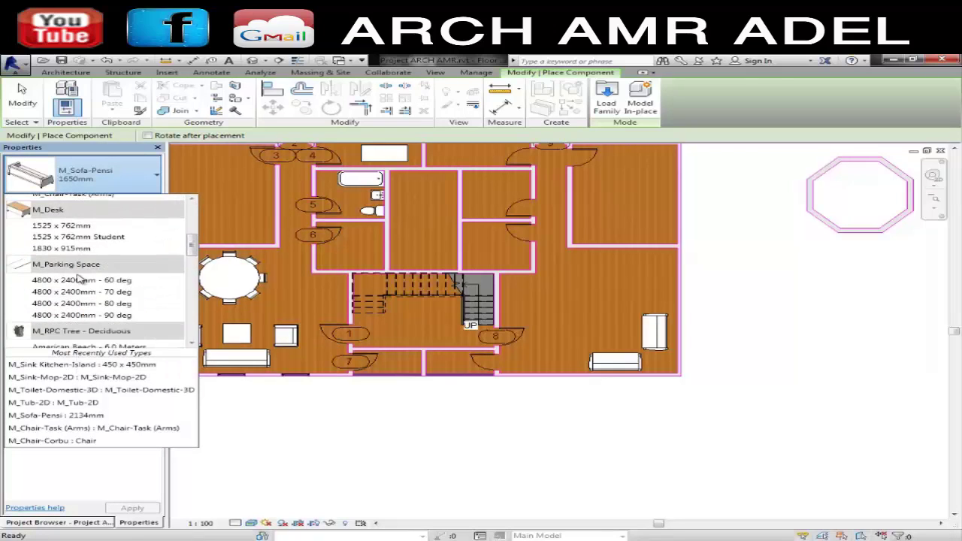
scroll(71, 259, "up", 1)
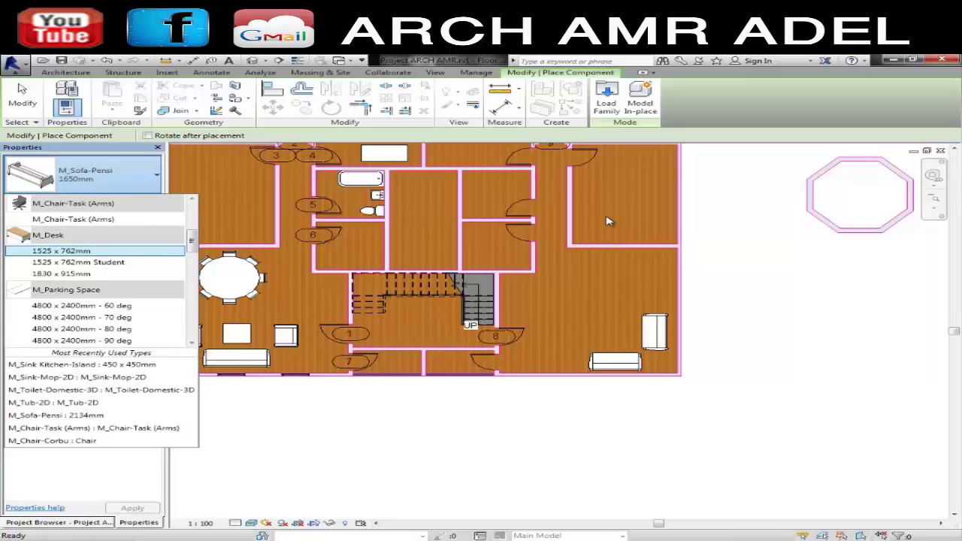
mouse_move(61, 250)
left_click(50, 254)
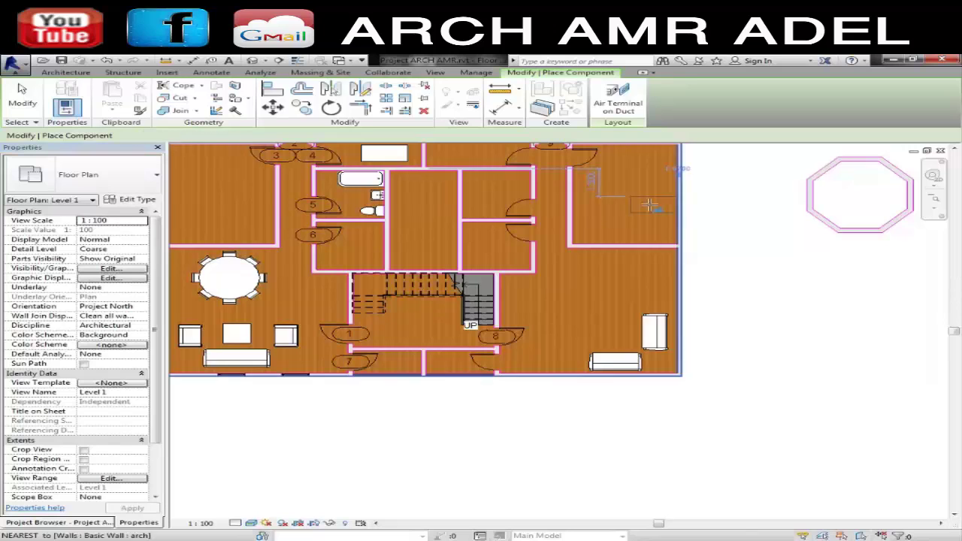
Step: Place the desk in the room by door 9
scroll(628, 224, "up", 2)
middle_click_drag(627, 223, 533, 316)
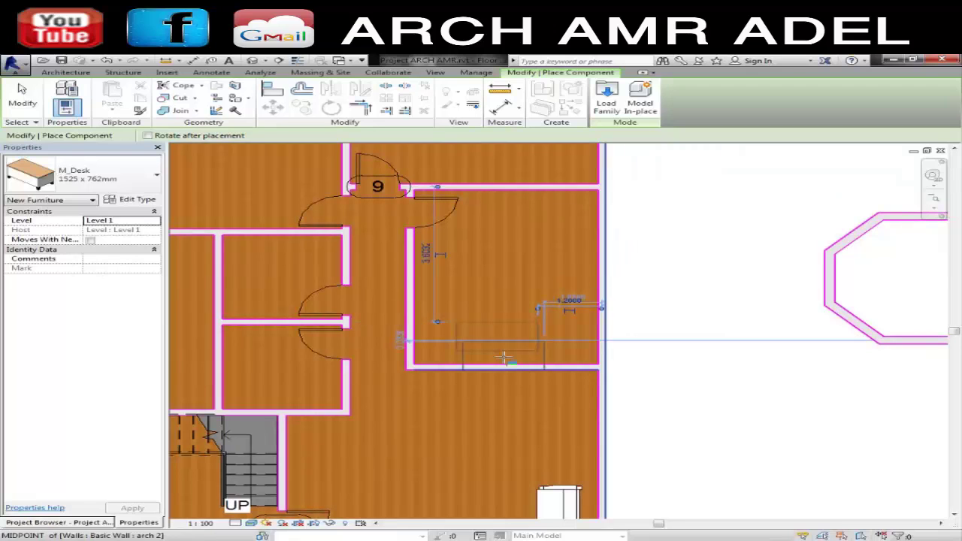
left_click(497, 336)
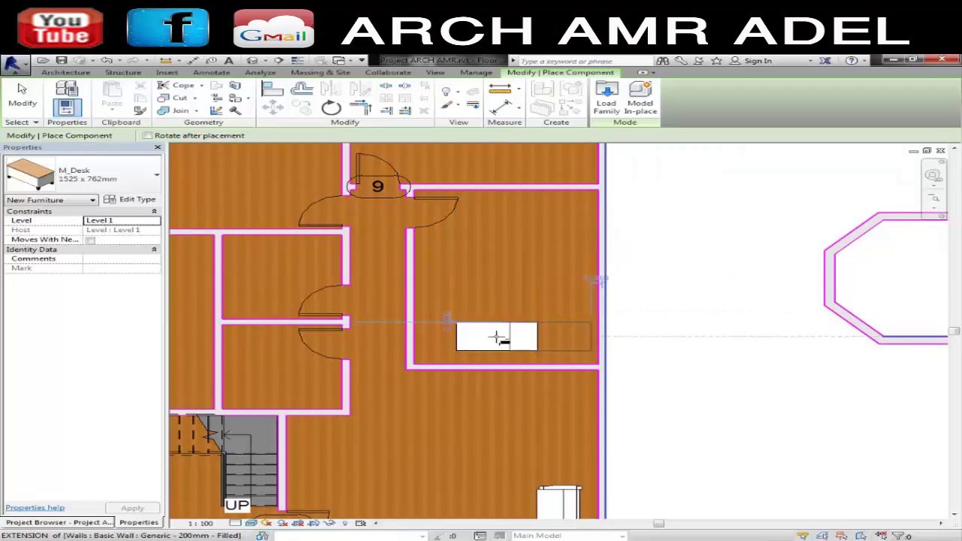
key("Escape")
key("Escape")
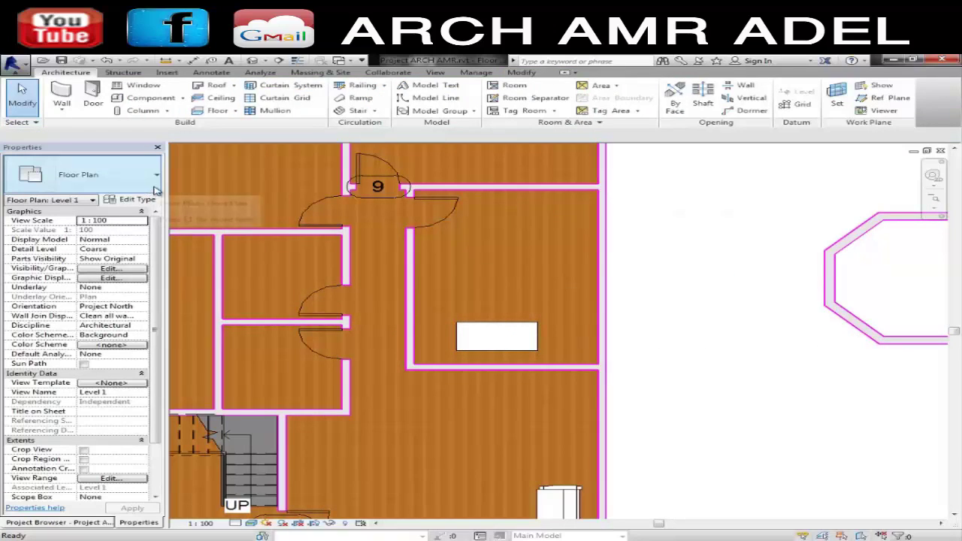
Step: Start a component with type M_Table-Dining Round w Chairs 0915mm Diameter
left_click(153, 99)
left_click(90, 174)
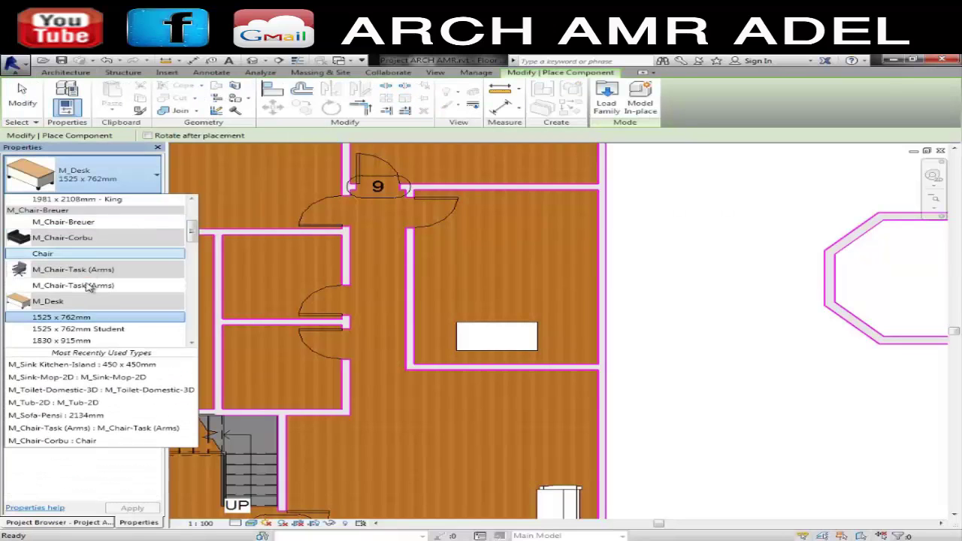
scroll(89, 288, "down", 2)
scroll(90, 297, "down", 3)
scroll(94, 304, "down", 3)
scroll(98, 317, "down", 3)
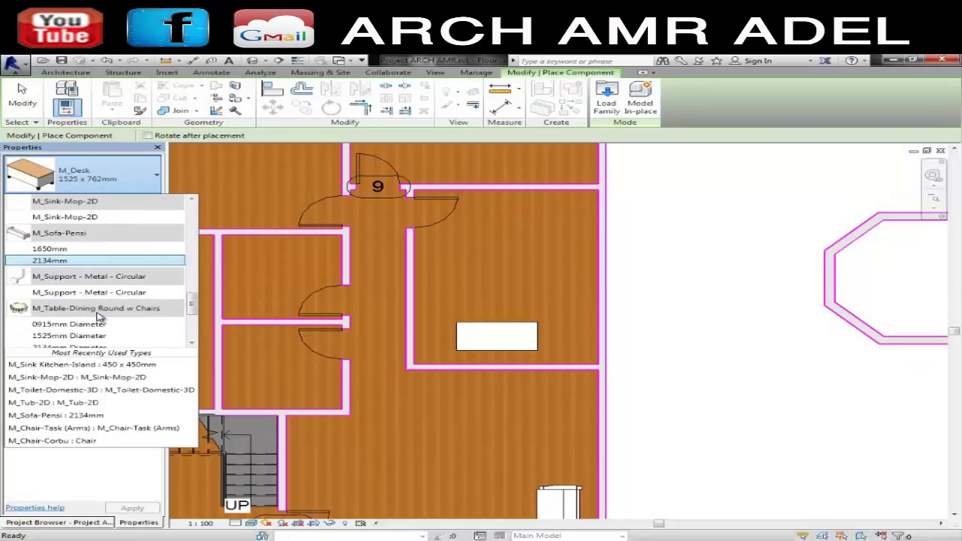
mouse_move(71, 323)
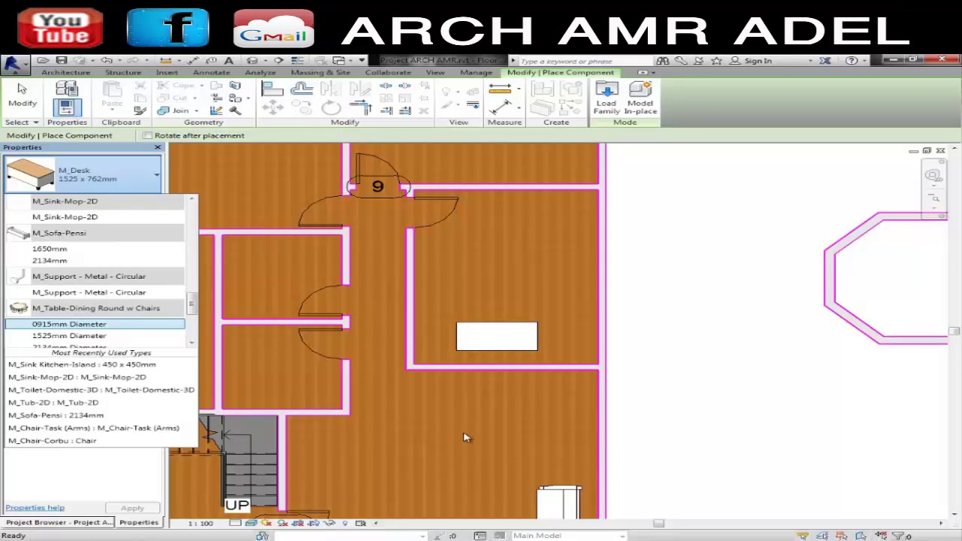
left_click(69, 324)
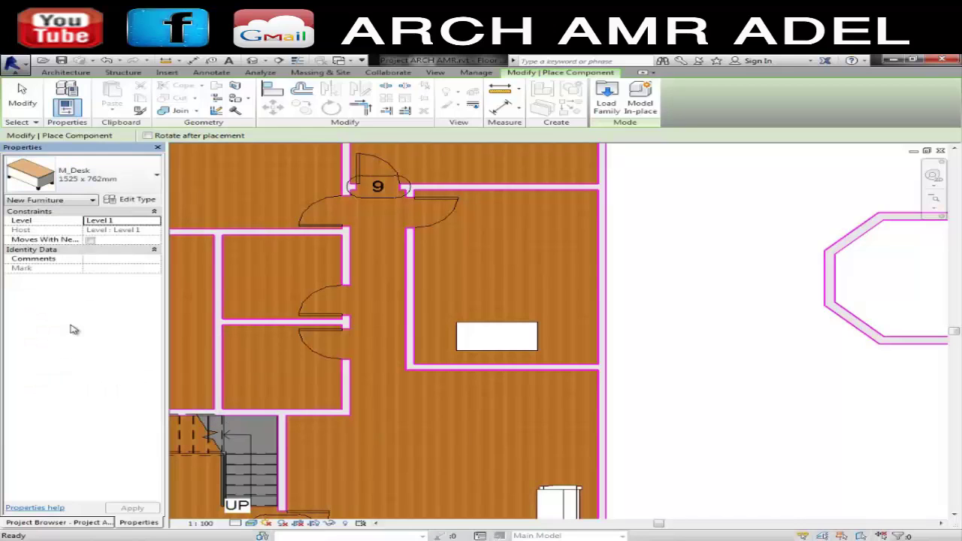
Step: Place the round dining table below the desk room and select it
left_click(469, 432)
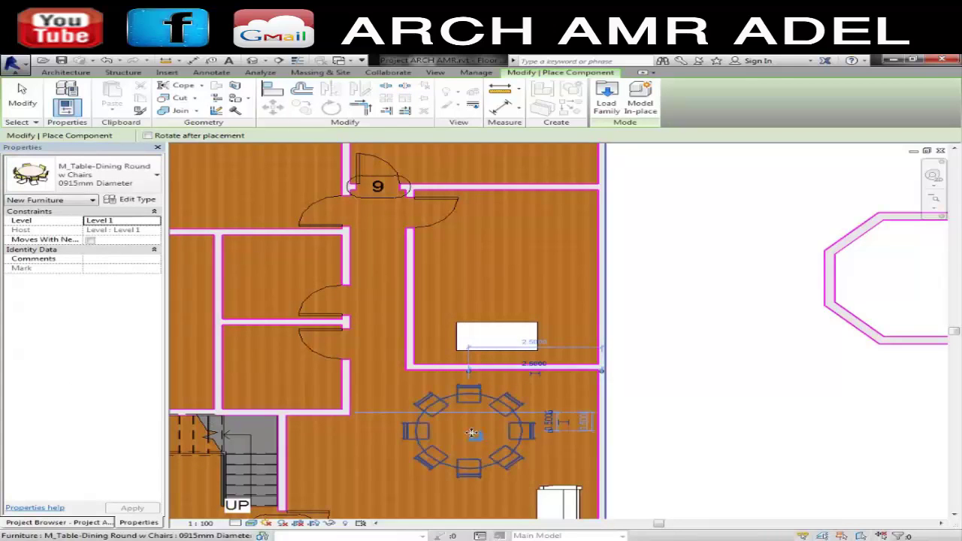
key("Escape")
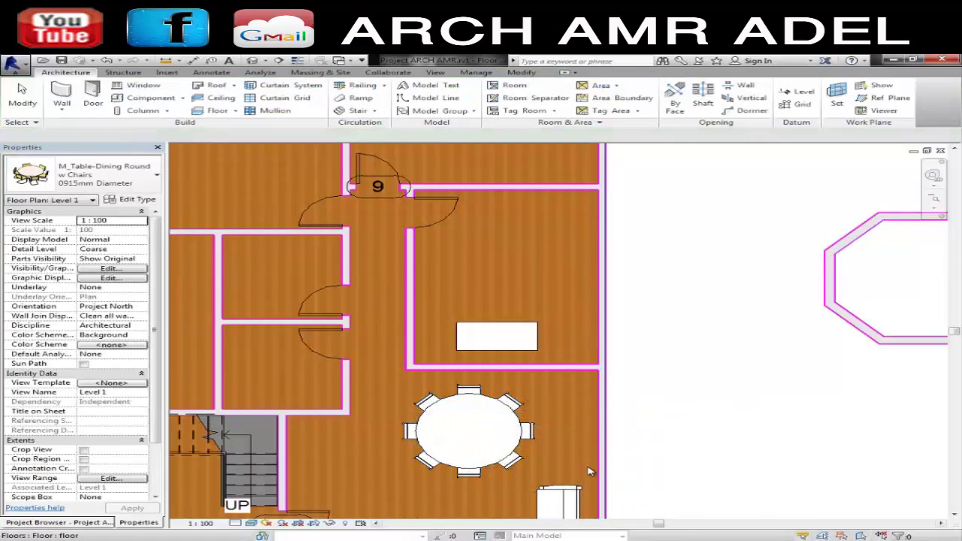
left_click(499, 465)
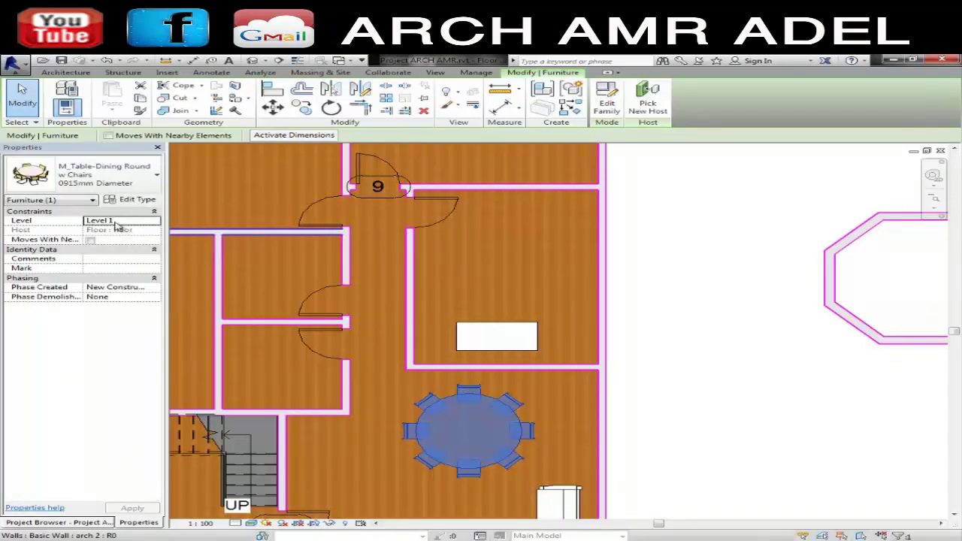
Step: Set the dining table type's Chairs parameter to 5 in Type Properties
left_click(129, 201)
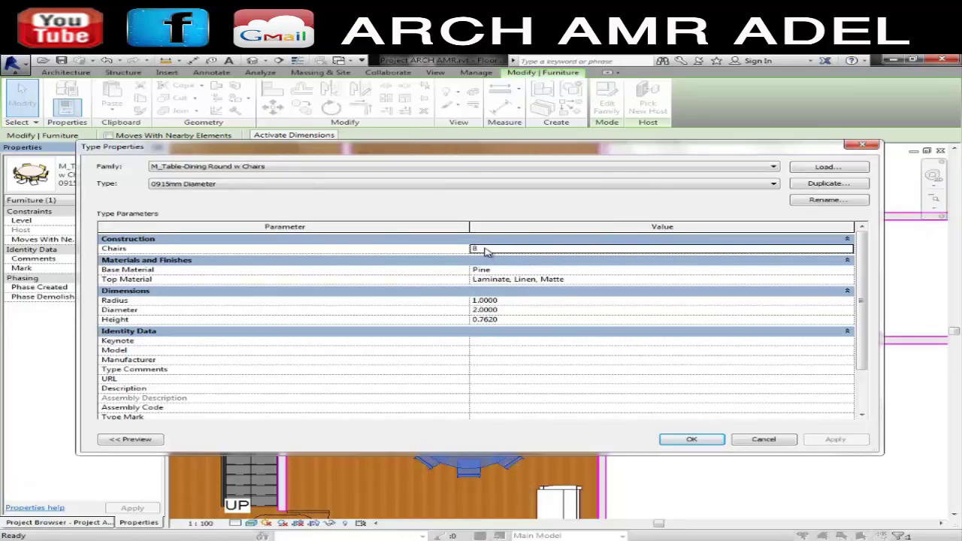
left_click(486, 249)
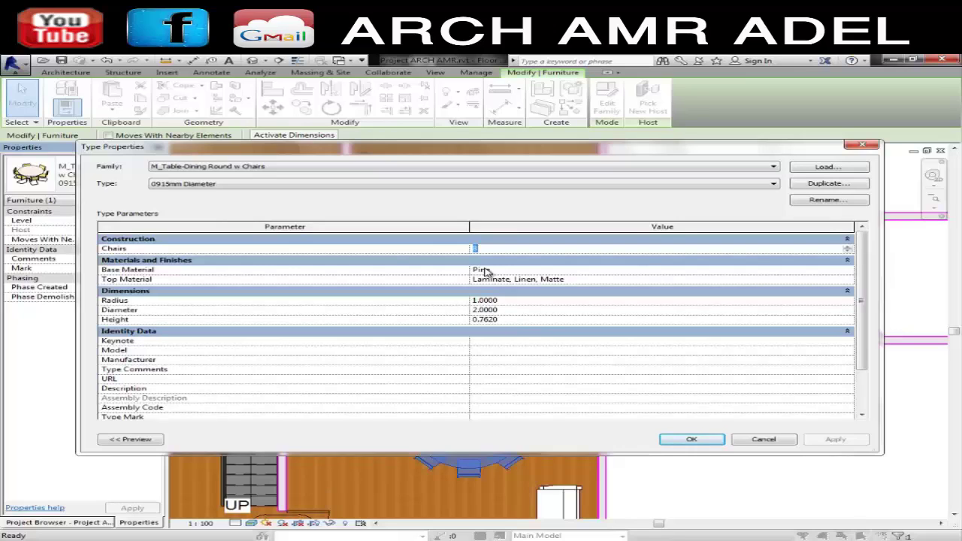
type("5")
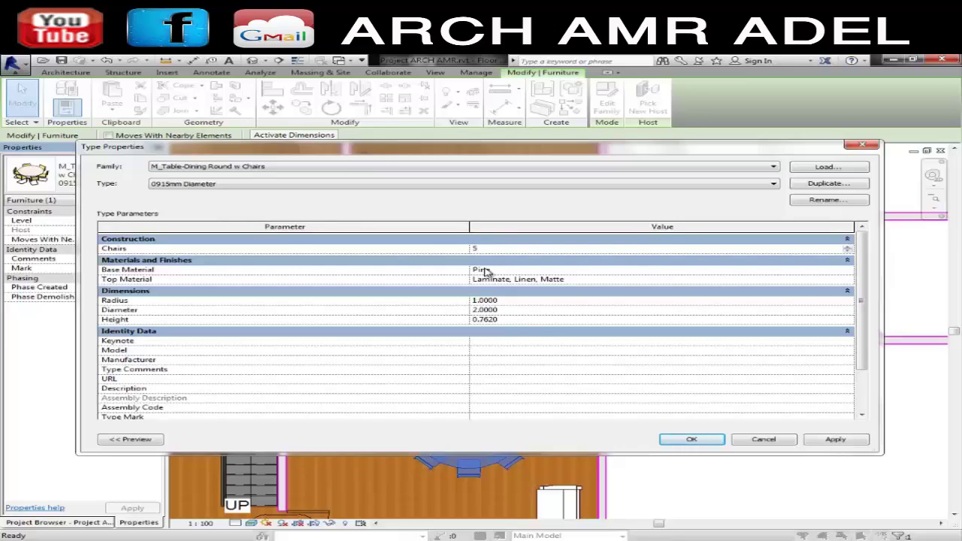
left_click(535, 168)
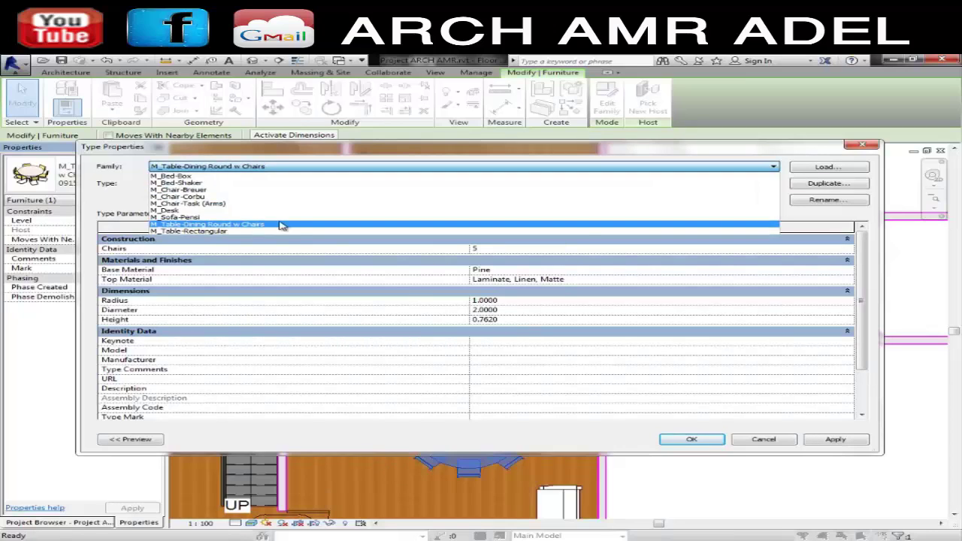
left_click(358, 148)
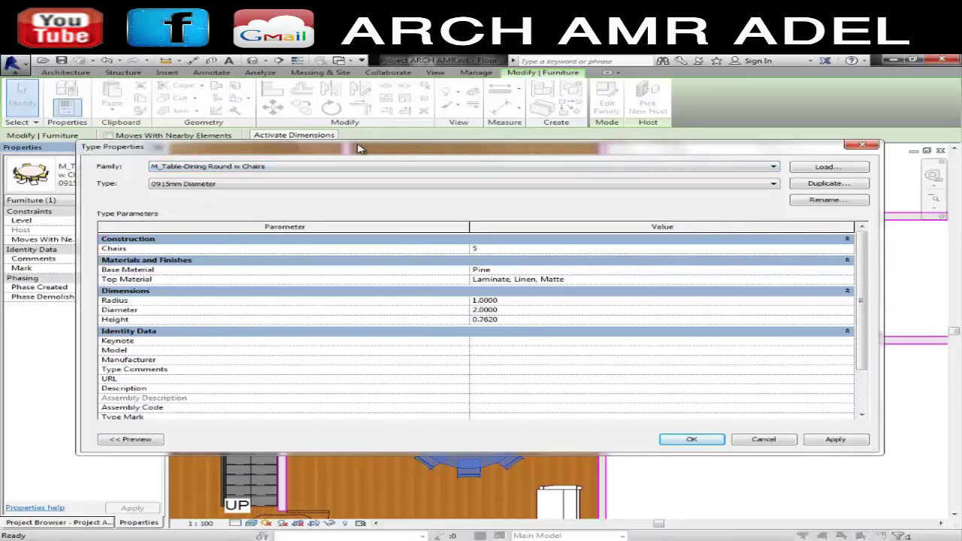
left_click_drag(432, 152, 356, 215)
Step: Change the dining table type's Radius to 0.6, giving a 1.2000 diameter
left_click(511, 506)
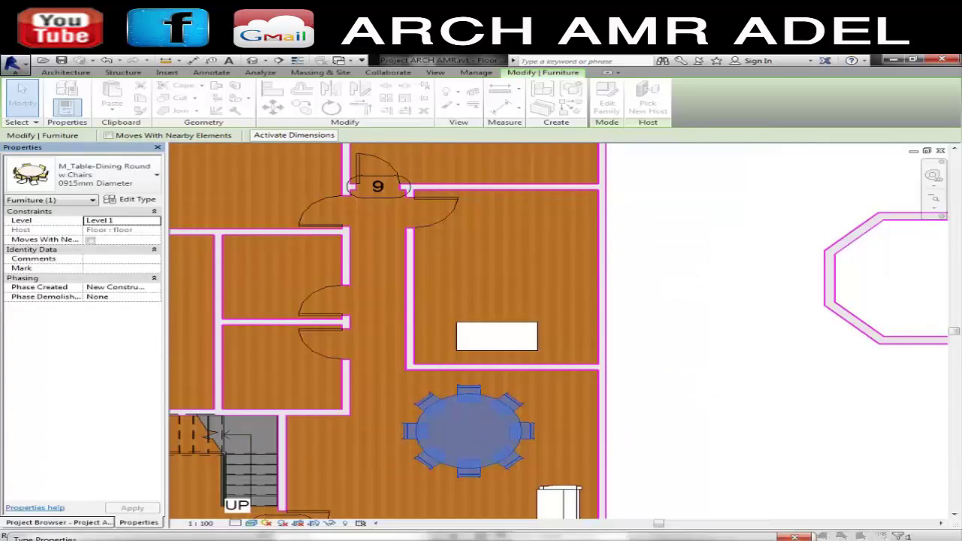
left_click(133, 199)
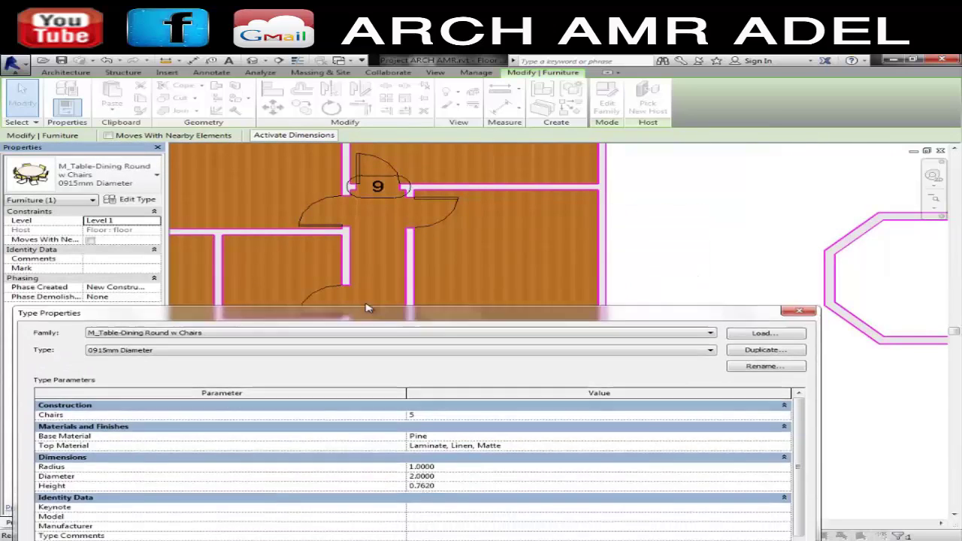
mouse_move(390, 315)
left_mouse_down()
mouse_move(322, 128)
mouse_move(221, 100)
mouse_move(255, 99)
left_mouse_up()
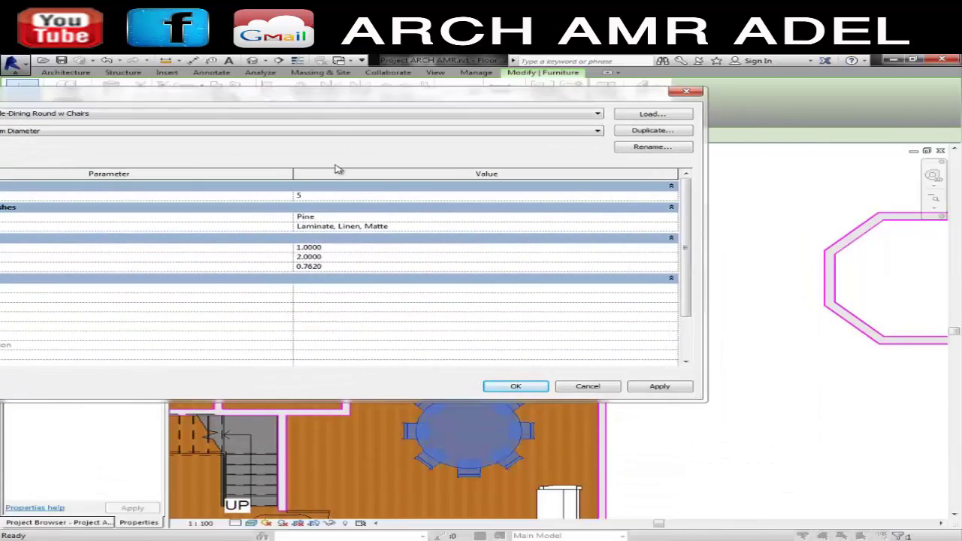
left_click_drag(368, 96, 479, 92)
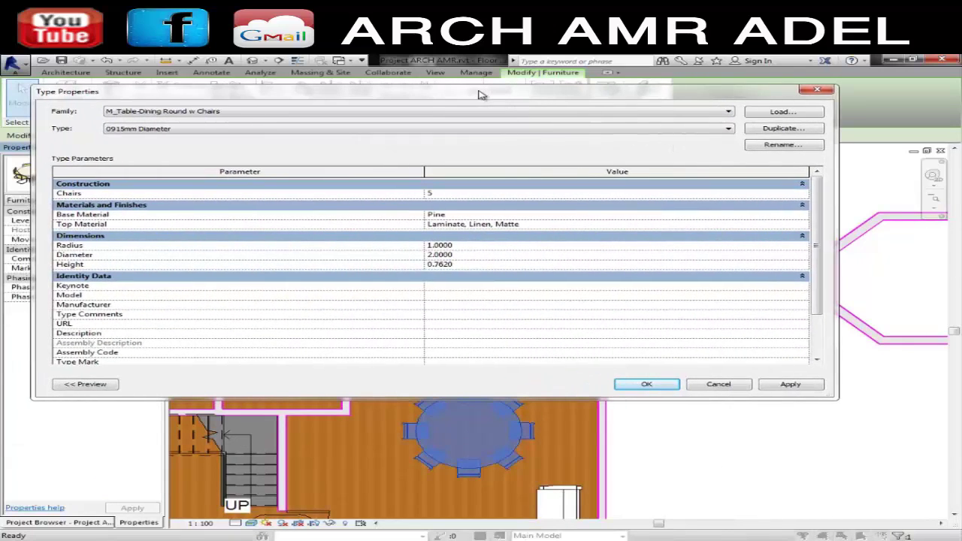
left_click(463, 244)
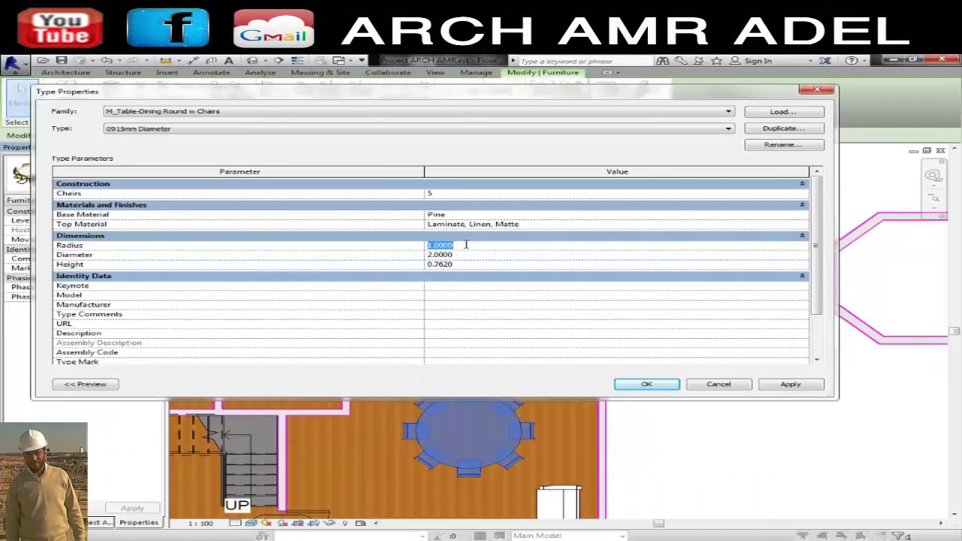
key("BackSpace")
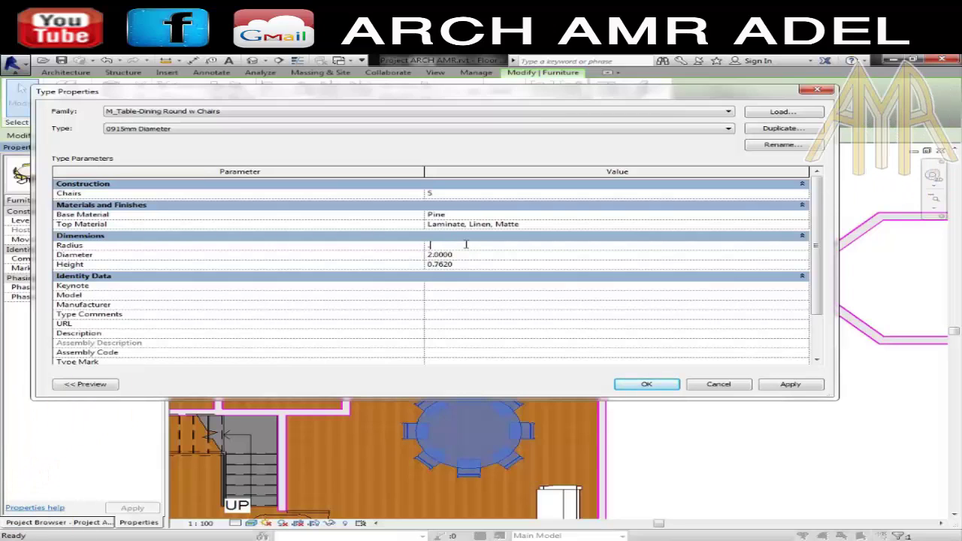
type(".6")
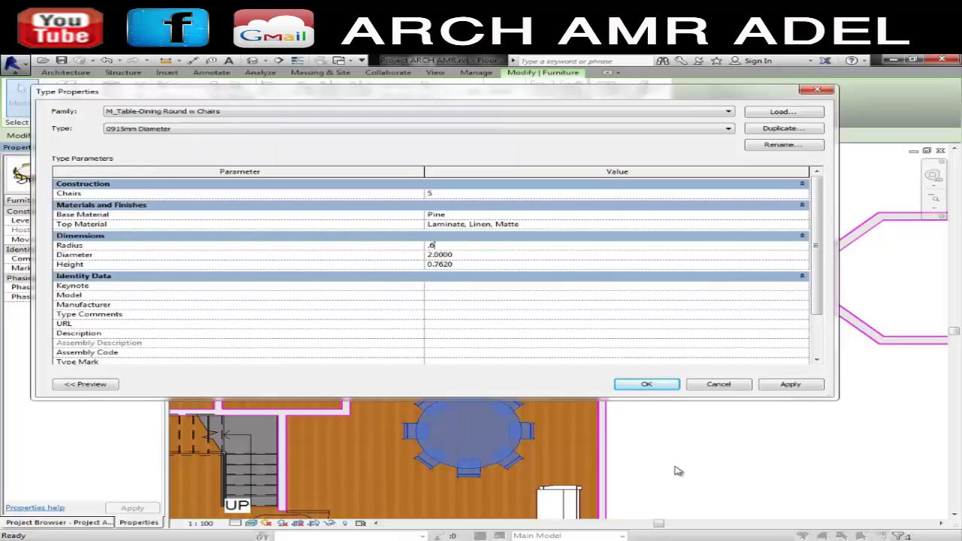
left_click(790, 385)
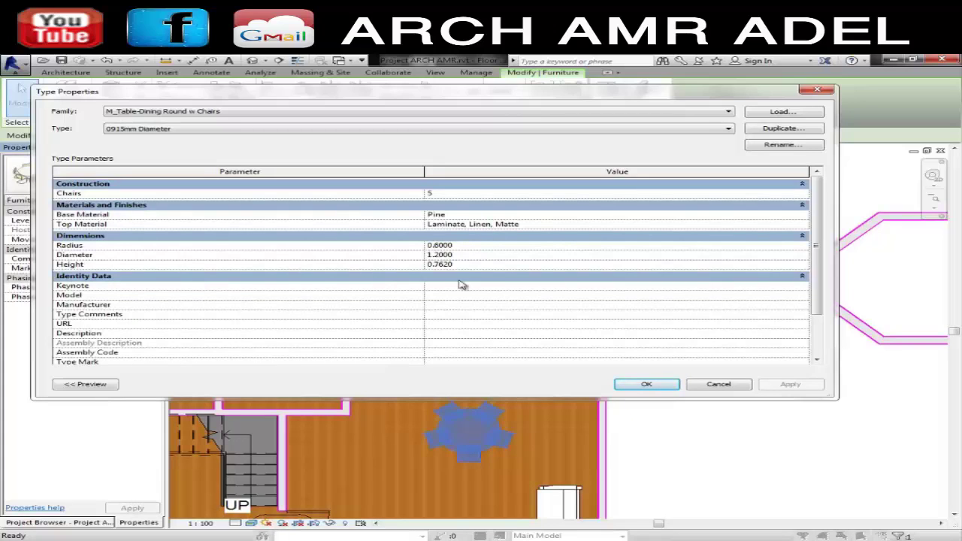
Step: Open the Material Browser for the table's Top Material, Laminate, Linen, Matte
left_click(478, 263)
left_click(500, 254)
left_click(495, 244)
left_click(543, 224)
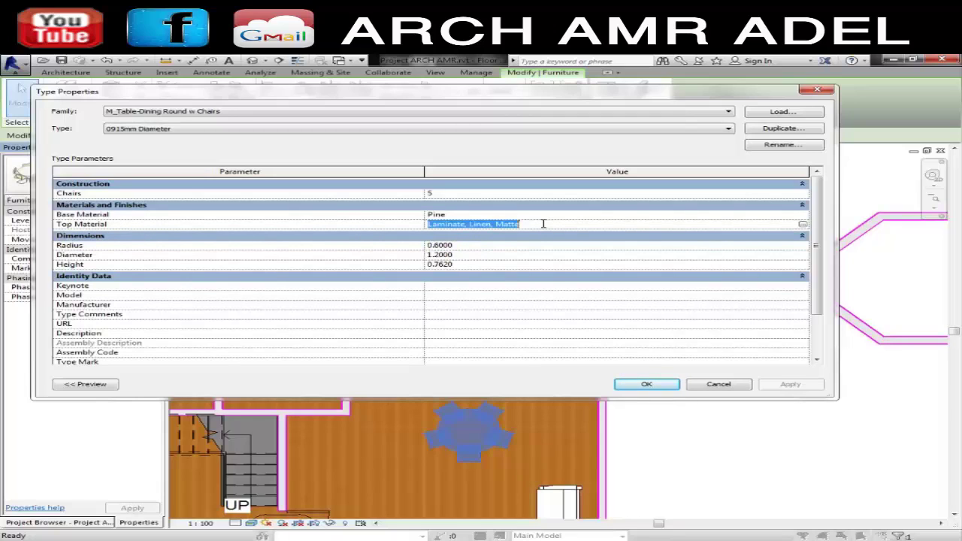
left_click(802, 224)
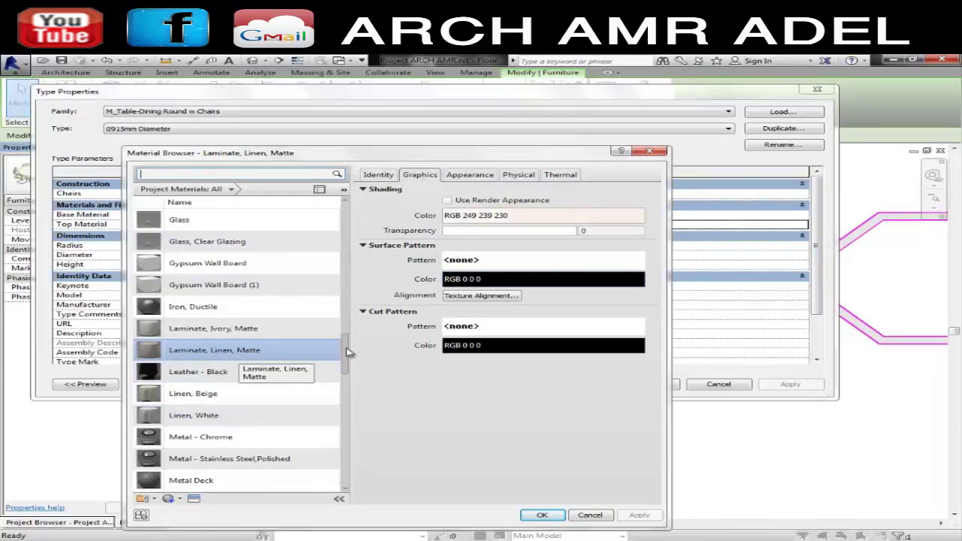
Step: Give Laminate, Linen, Matte shading colour RGB 237-208-182 and a Diagonal cross-hatch surface pattern
left_click(593, 218)
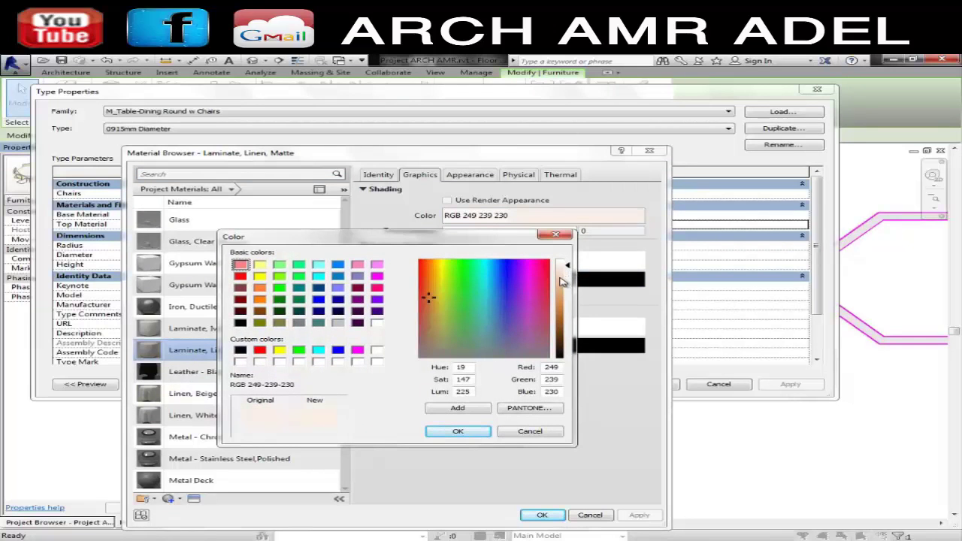
left_click(561, 279)
left_click(477, 434)
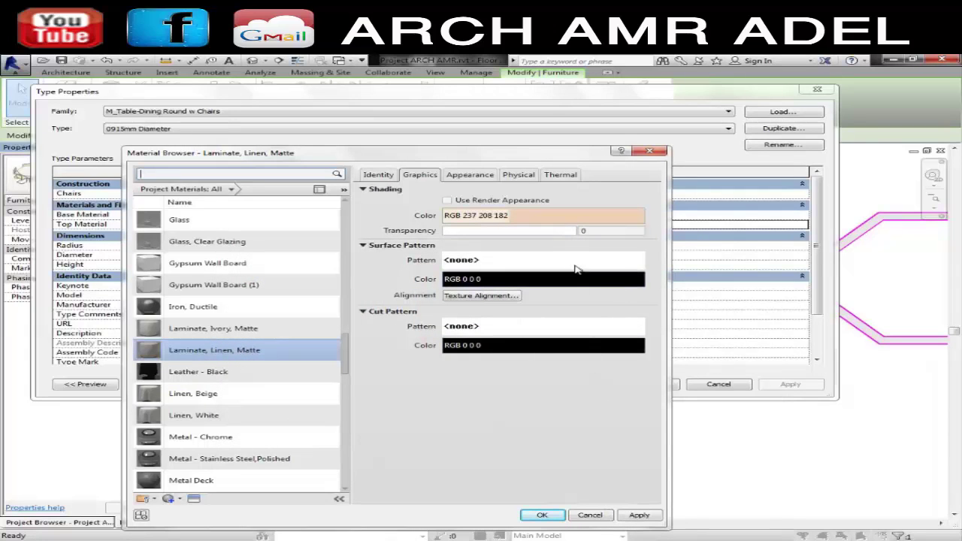
left_click(563, 260)
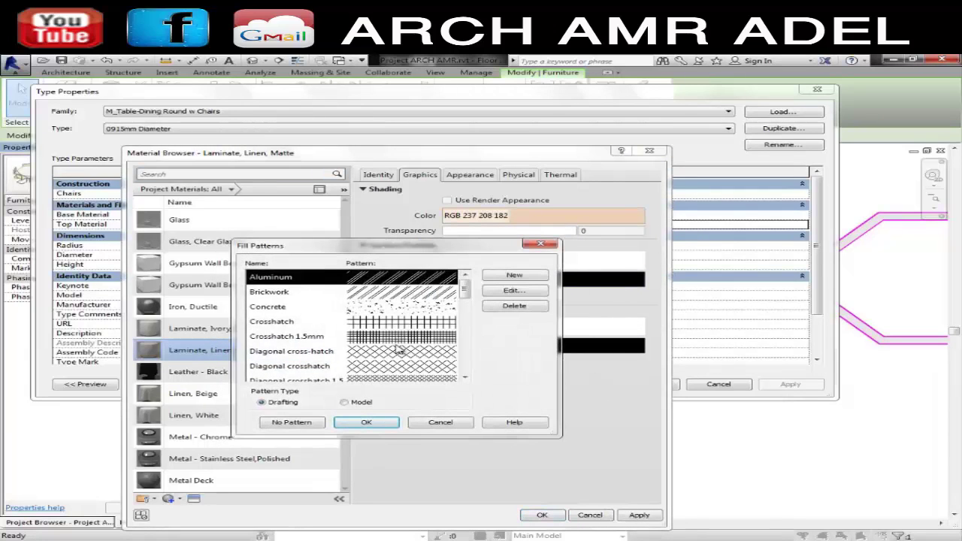
scroll(416, 319, "down", 1)
left_click(411, 311)
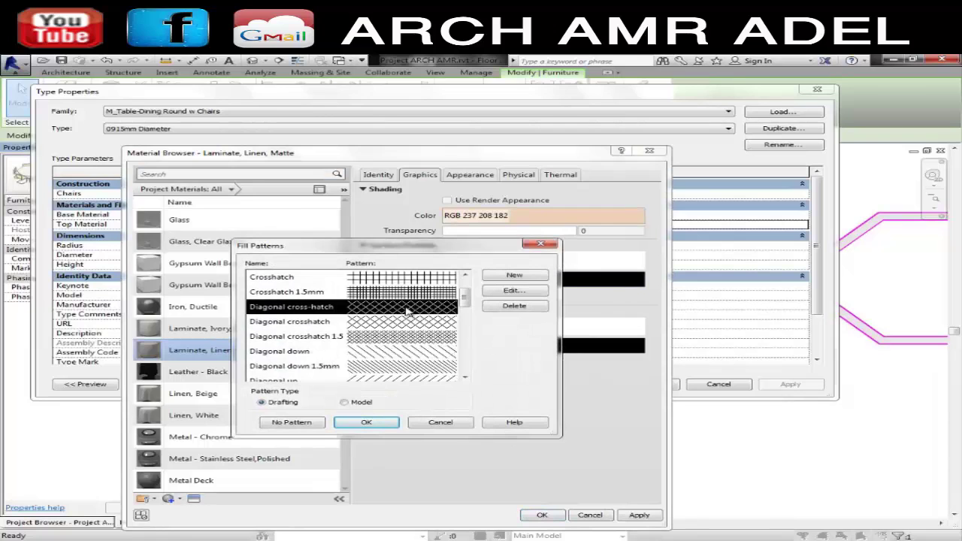
left_click(414, 294)
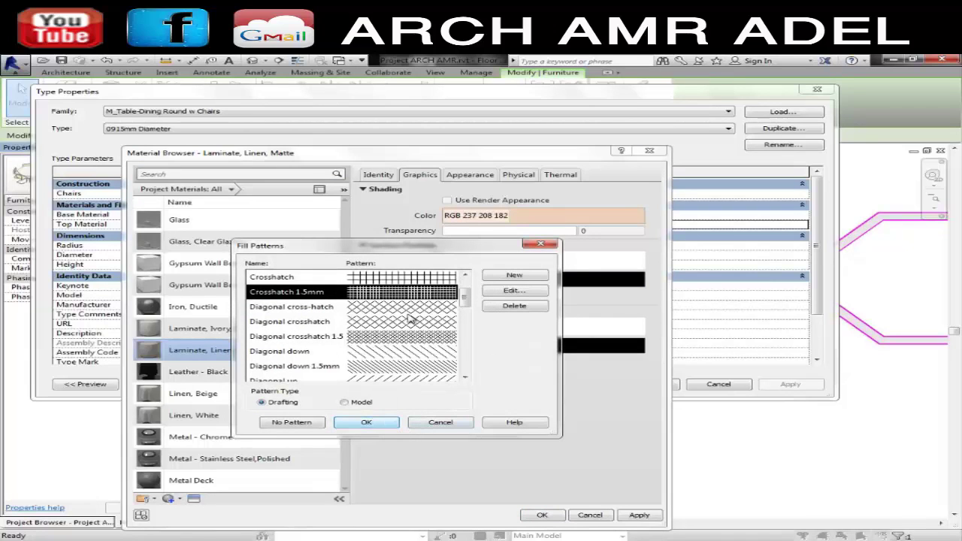
left_click(407, 308)
left_click(366, 424)
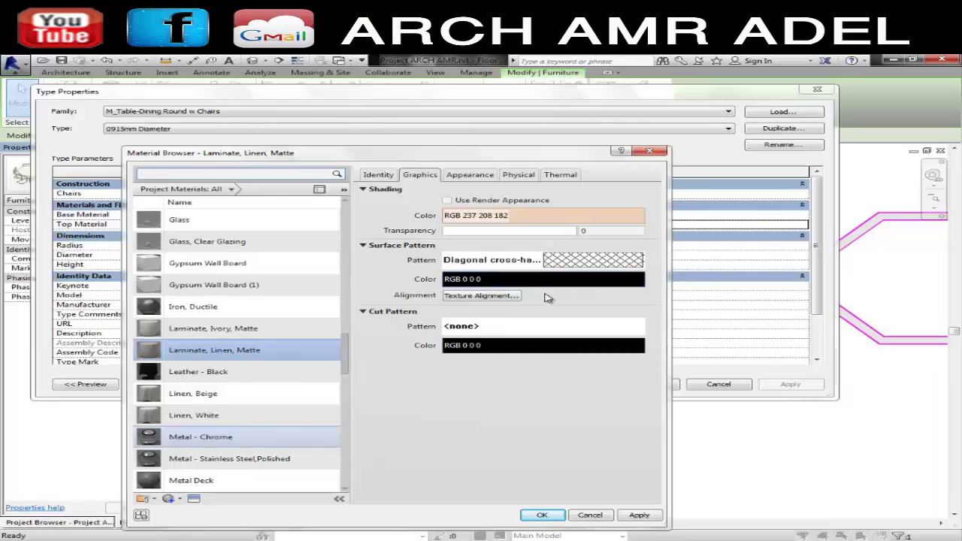
Step: Keep the cut pattern unchanged, then apply and close the Material Browser and Type Properties
left_click(525, 327)
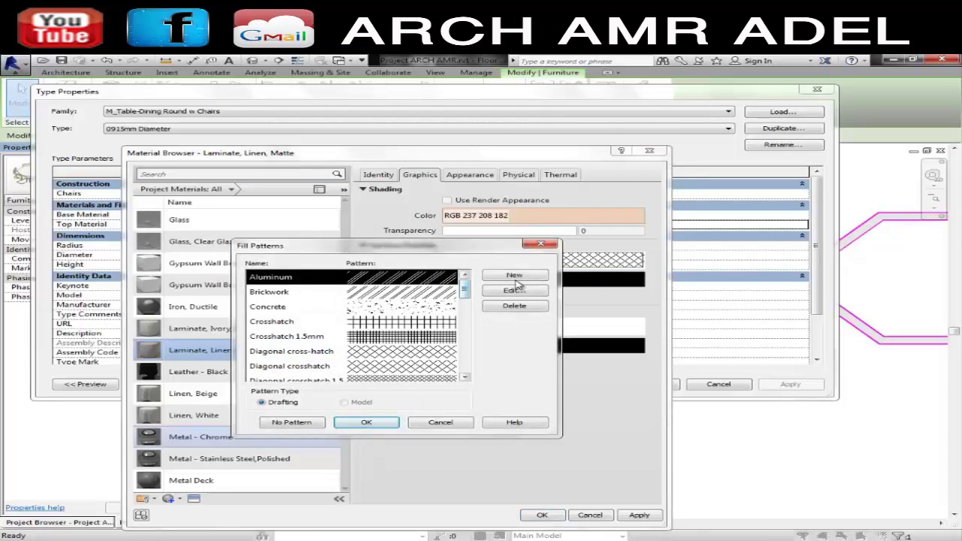
left_click(540, 244)
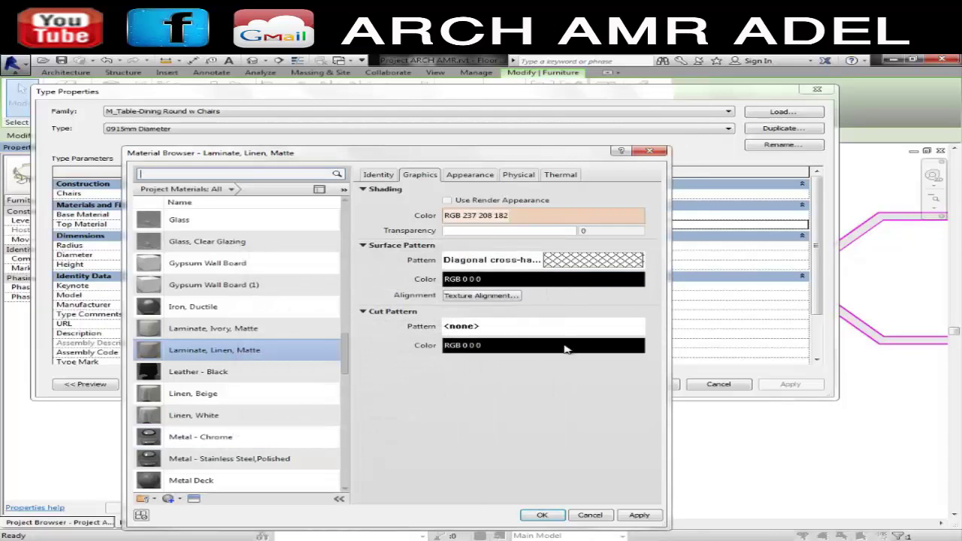
left_click(635, 516)
left_click(544, 516)
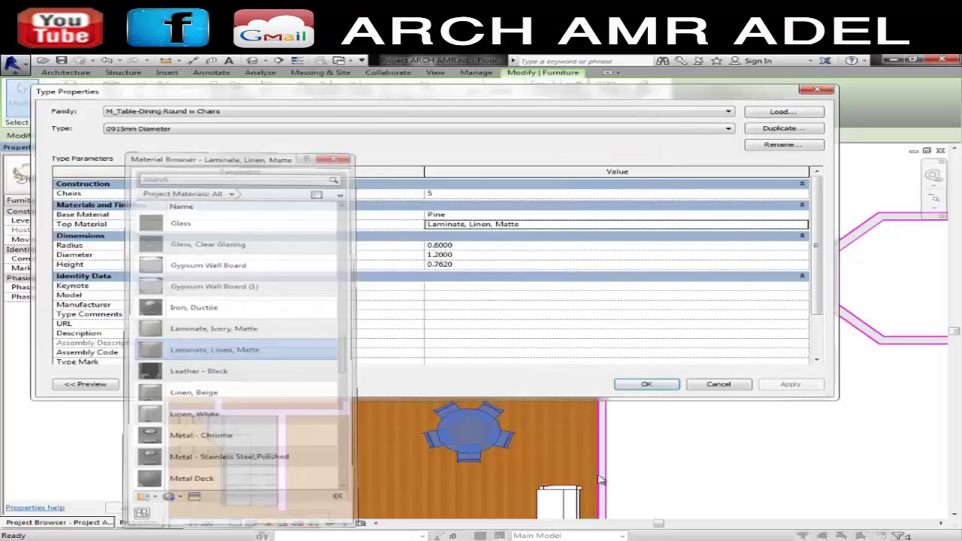
left_click(769, 386)
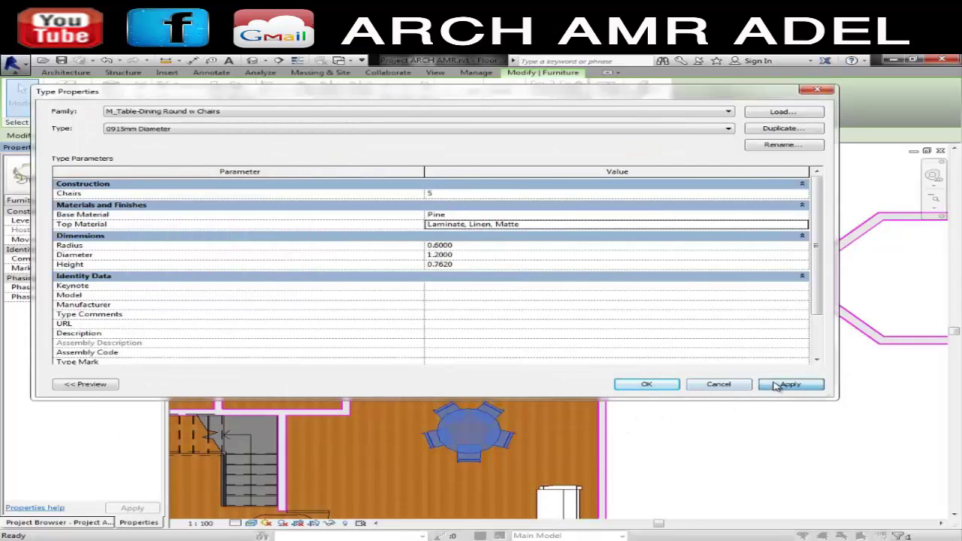
left_click(655, 388)
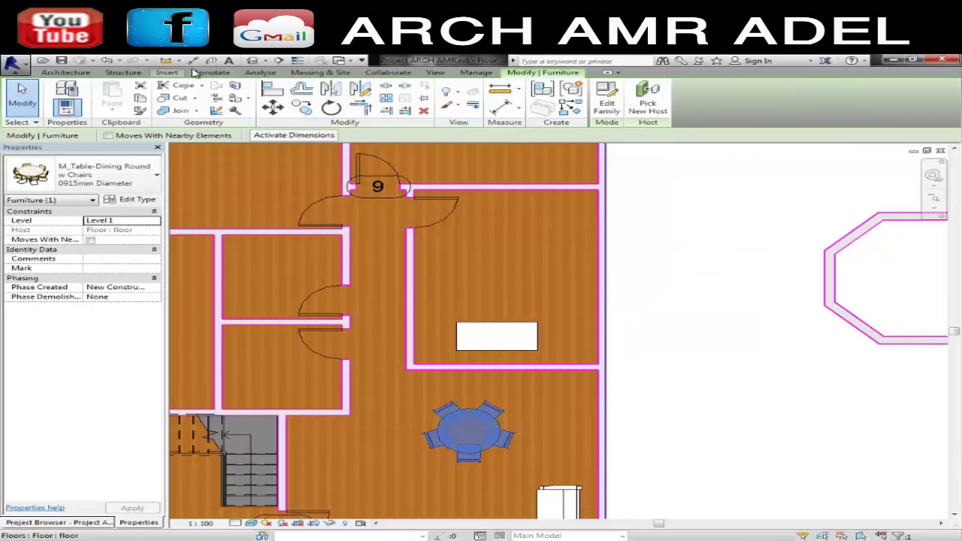
Step: Open the default 3D view of the house and orbit and pan to look into the rooms
left_click(253, 60)
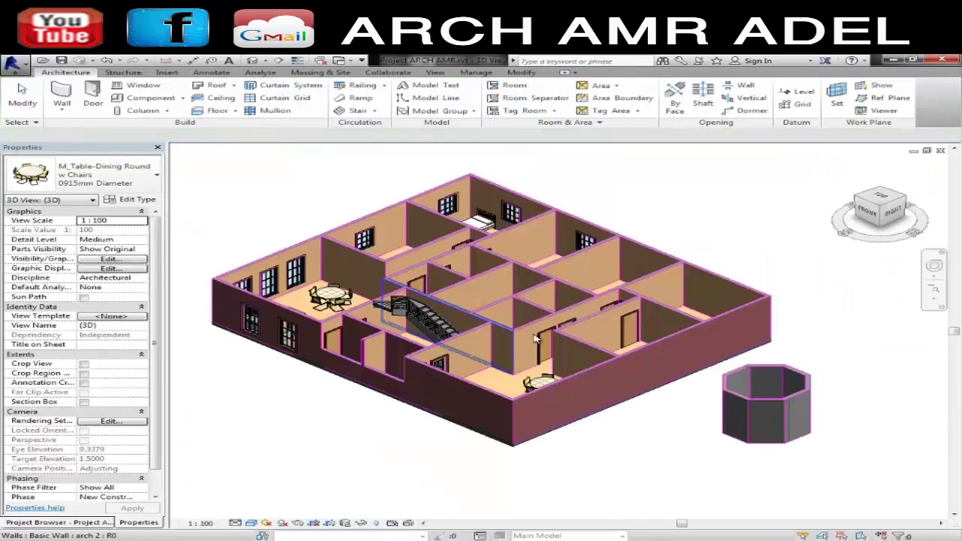
scroll(519, 387, "up", 5)
scroll(499, 386, "up", 2)
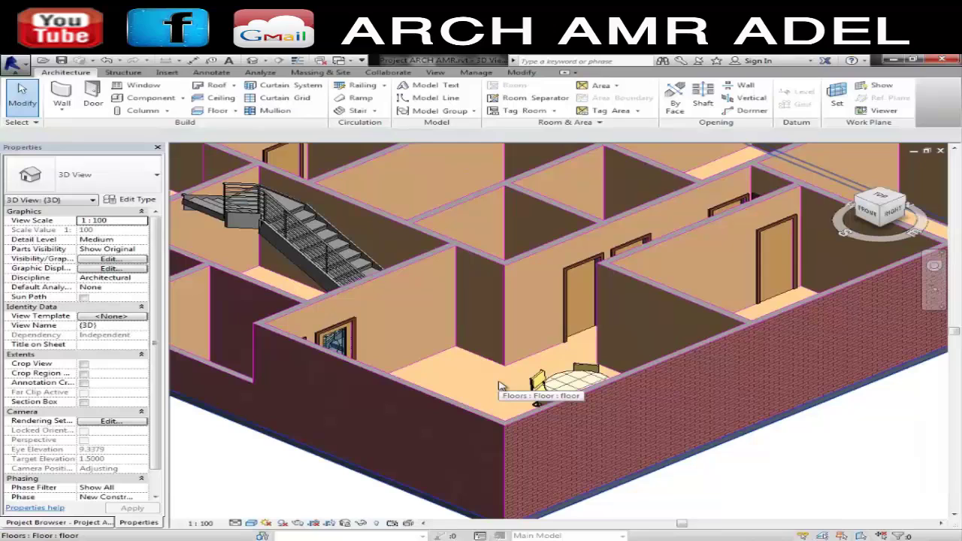
middle_click_drag(516, 380, 728, 399, "shift")
scroll(845, 406, "up", 2)
scroll(845, 417, "up", 2)
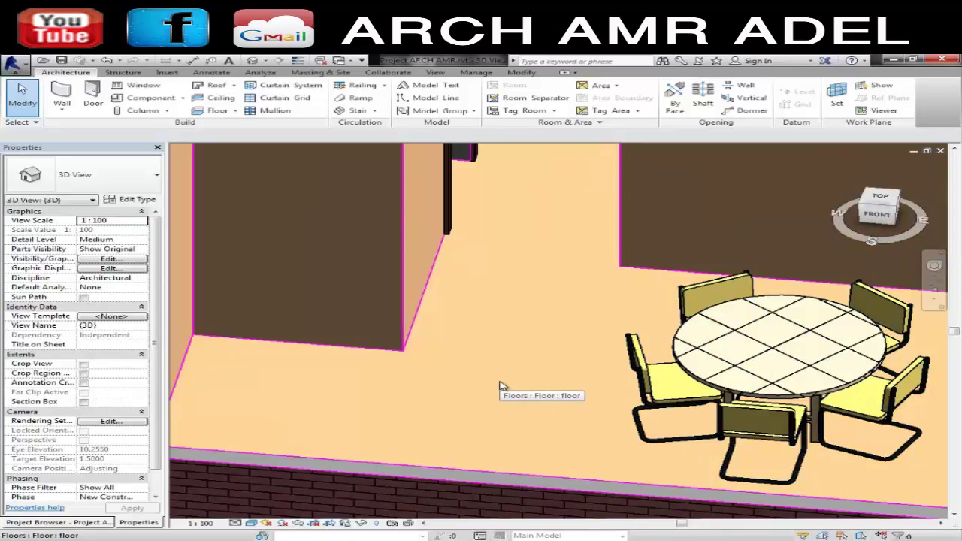
scroll(502, 385, "down", 3)
mouse_move(504, 393)
middle_mouse_down()
mouse_move(444, 382)
mouse_move(751, 391)
middle_mouse_up()
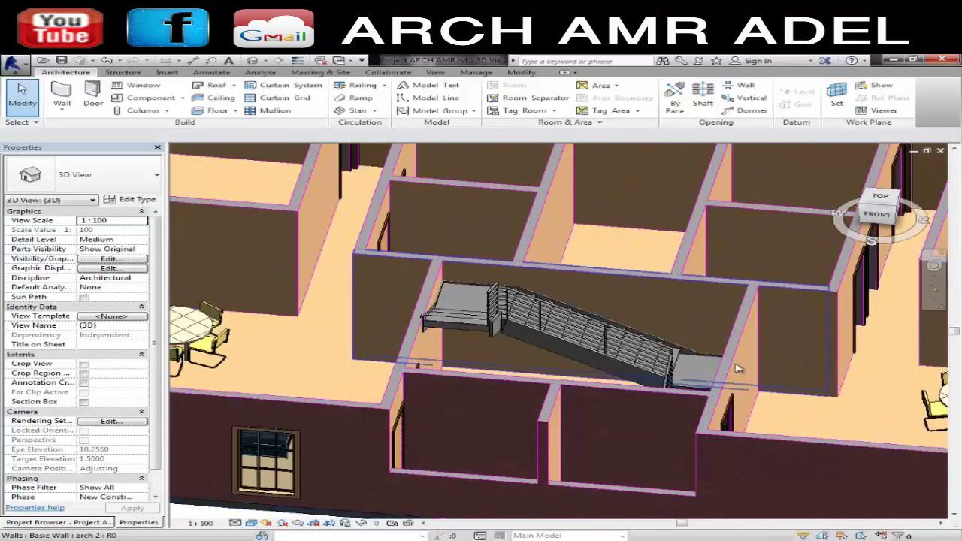
Step: Re-orbit the model and zoom in on the living room with the round table and desk
scroll(601, 391, "down", 2)
scroll(321, 308, "up", 2)
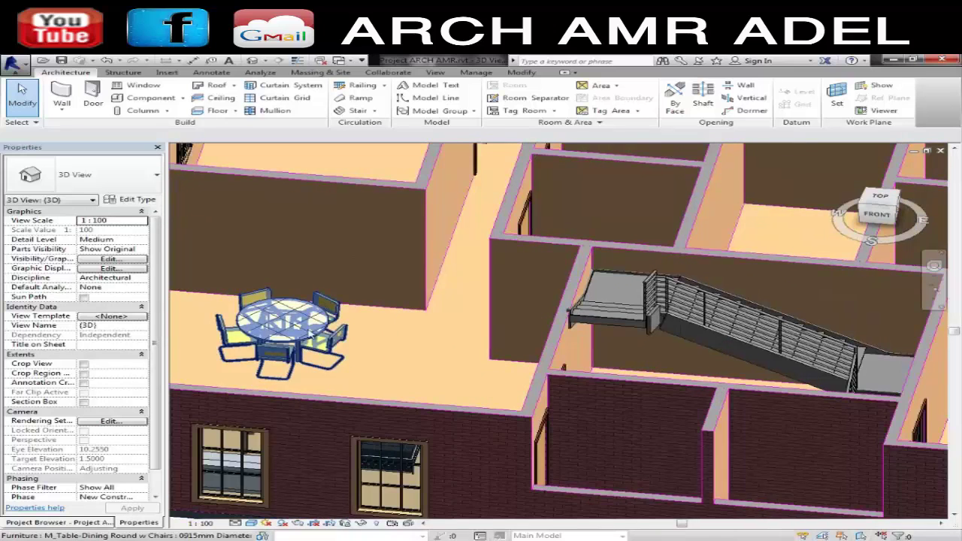
scroll(322, 308, "down", 3)
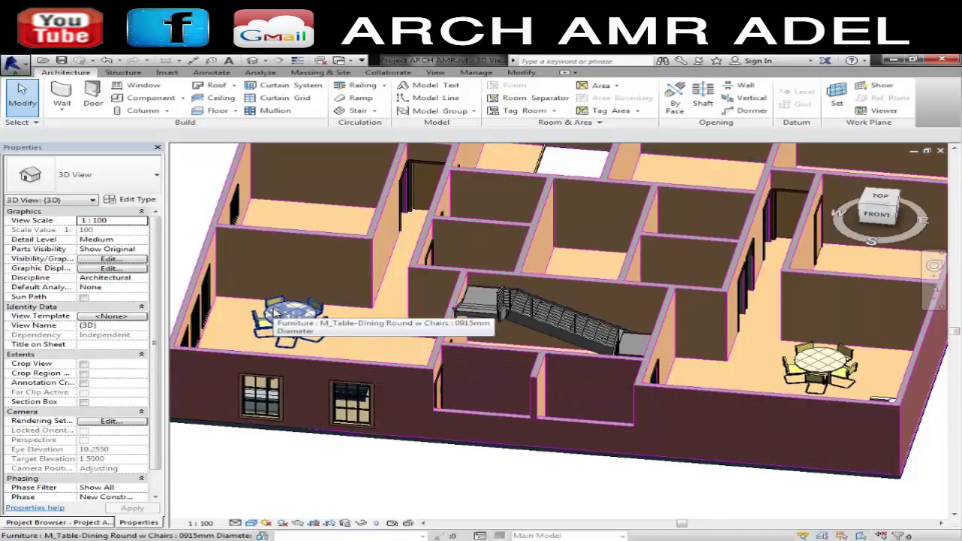
scroll(720, 353, "down", 4)
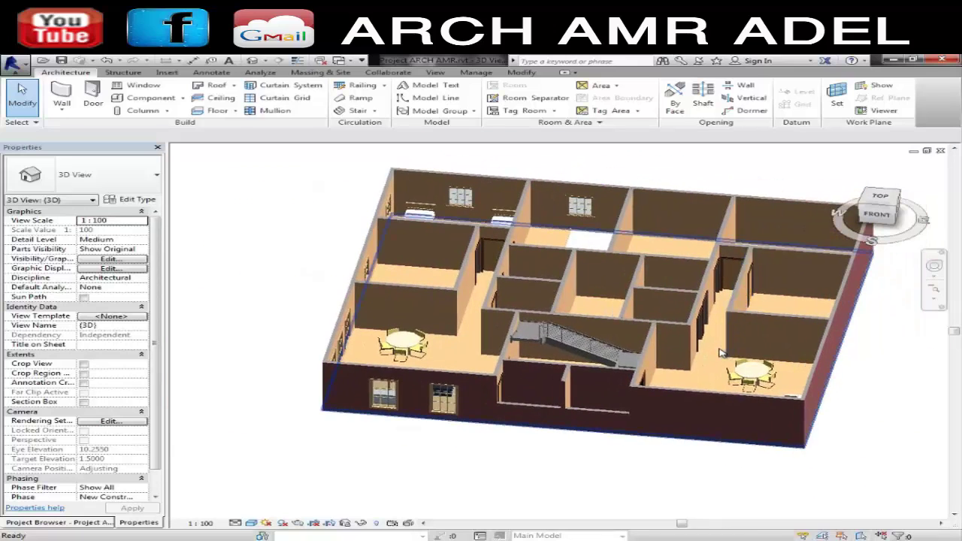
mouse_move(720, 353)
middle_mouse_down("shift")
mouse_move(630, 393)
mouse_move(721, 376)
middle_mouse_up("shift")
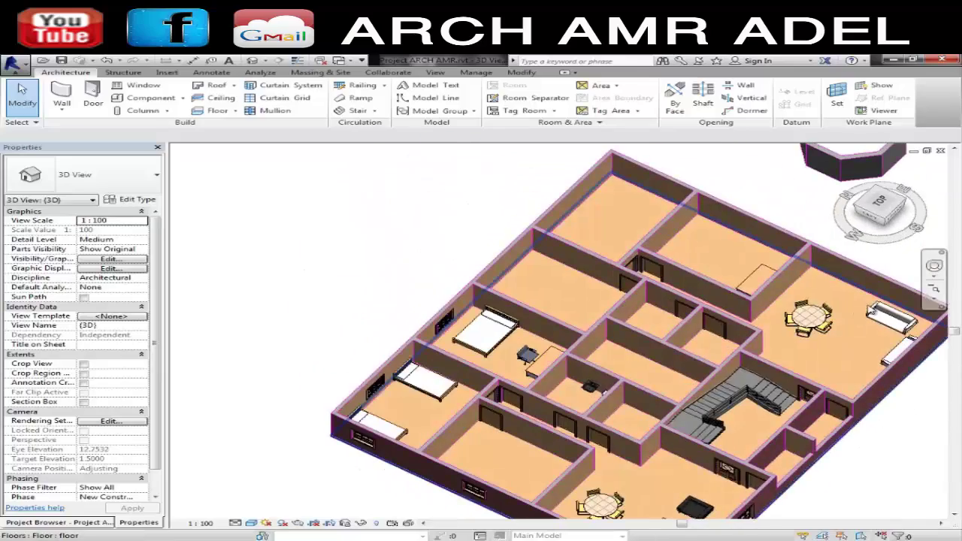
scroll(869, 310, "up", 3)
mouse_move(869, 309)
middle_mouse_down()
mouse_move(635, 329)
mouse_move(669, 365)
mouse_move(794, 408)
mouse_move(339, 236)
mouse_move(466, 259)
mouse_move(600, 300)
mouse_move(460, 269)
middle_mouse_up()
scroll(603, 305, "up", 2)
scroll(602, 305, "up", 2)
Step: Move the M_Desk slightly to a new spot within its room
left_click(460, 272)
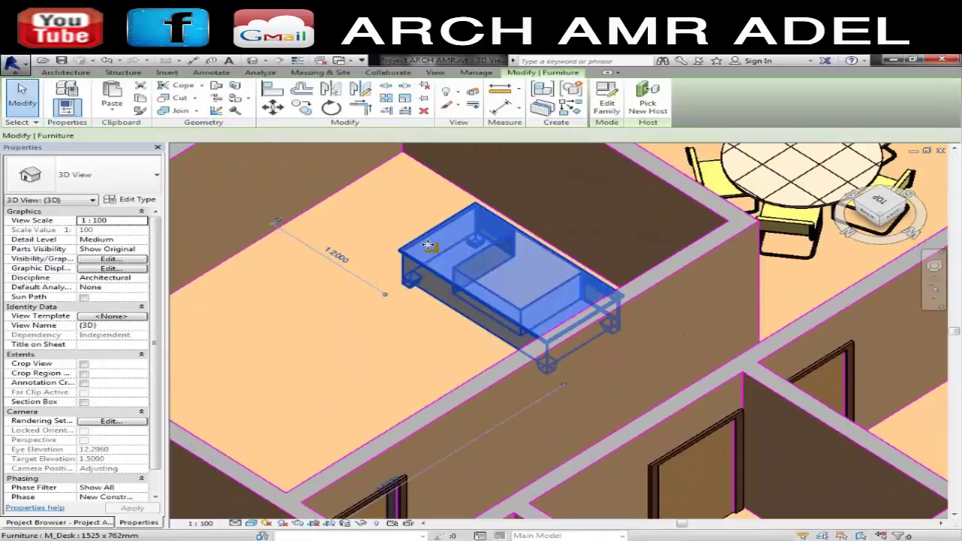
scroll(460, 272, "down", 2)
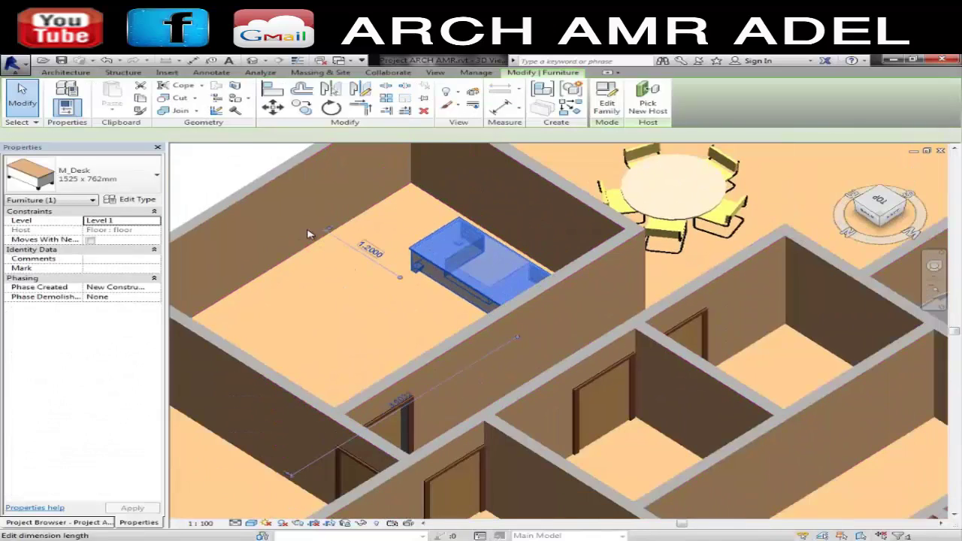
left_click(272, 106)
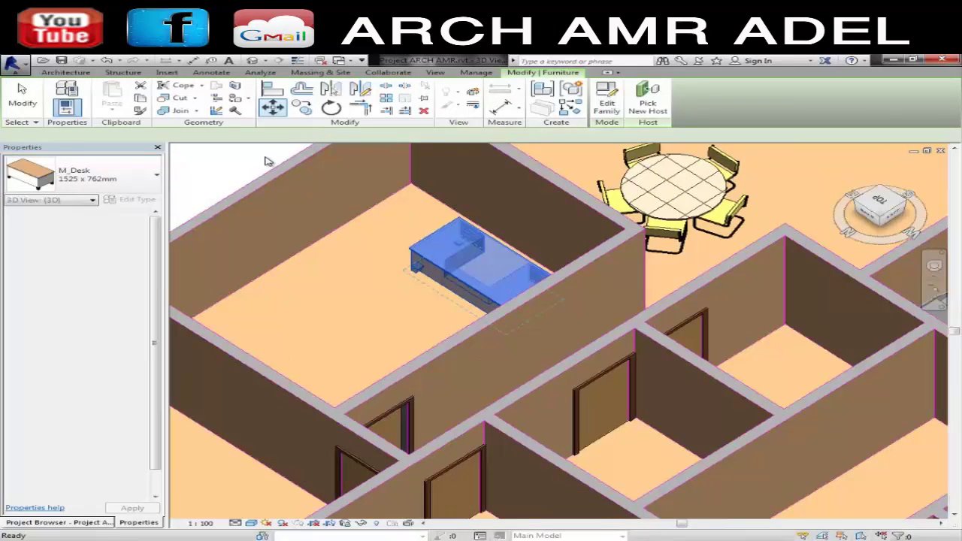
left_click(385, 244)
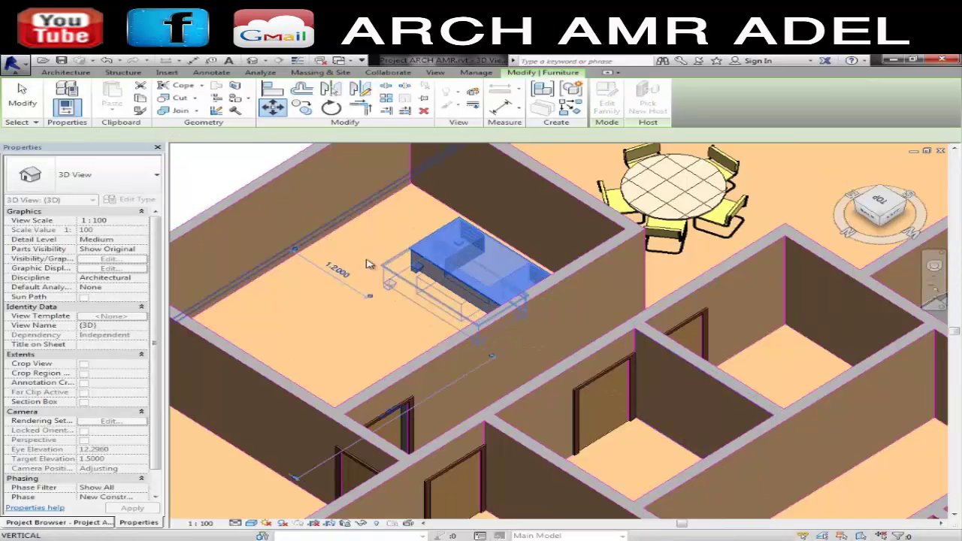
left_click(357, 263)
key("Escape")
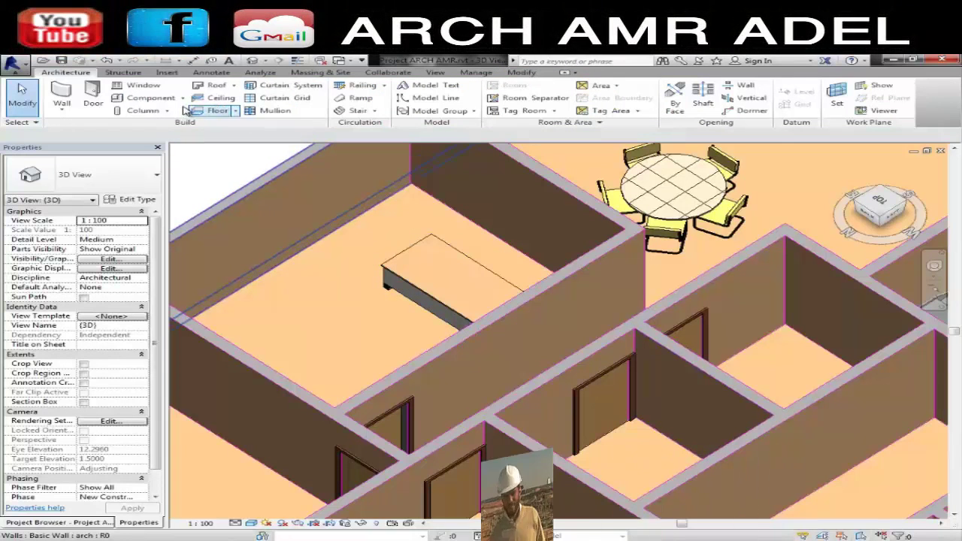
Step: Place an M_Chair-Task (Arms) component chair beside the desk
left_click(146, 98)
left_click(128, 184)
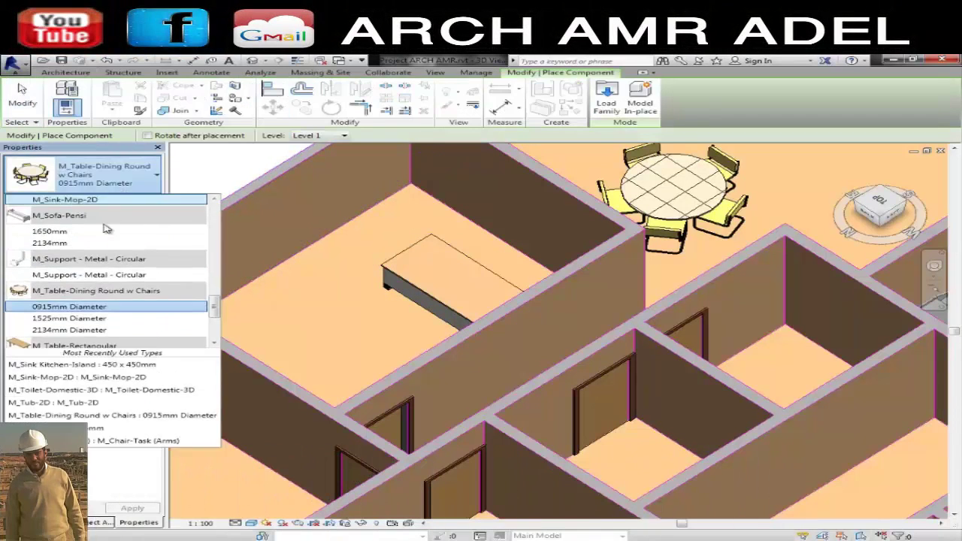
scroll(94, 270, "down", 1)
scroll(98, 278, "down", 1)
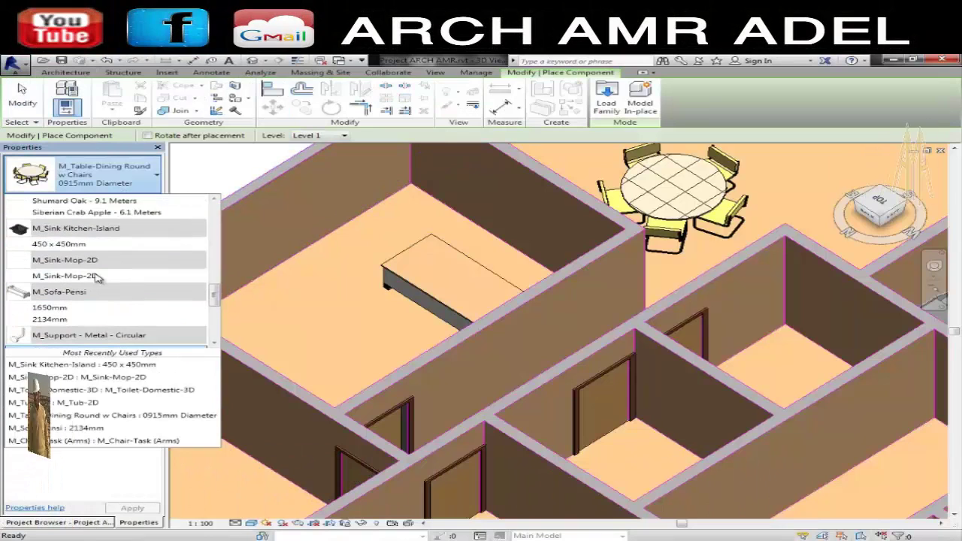
scroll(97, 278, "down", 1)
scroll(100, 278, "down", 1)
scroll(101, 279, "down", 1)
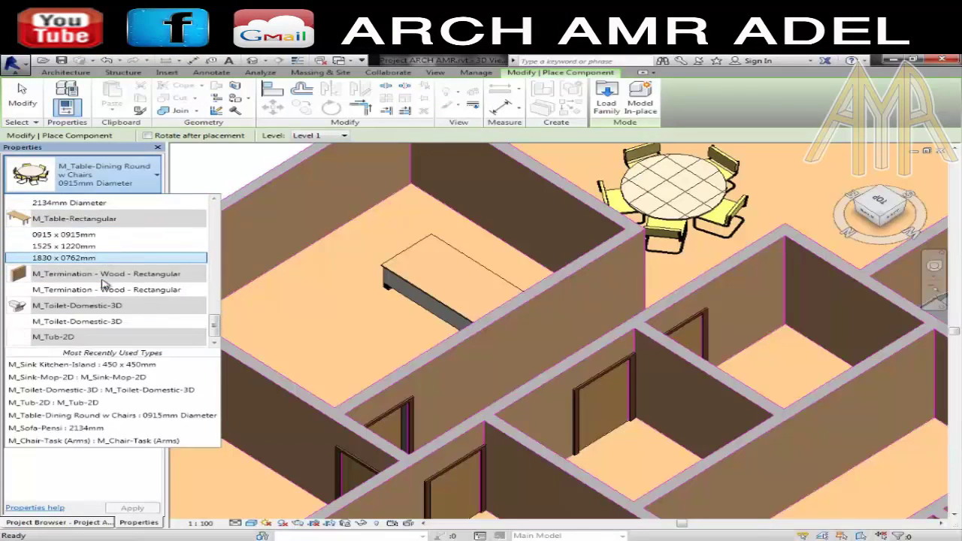
scroll(104, 280, "down", 1)
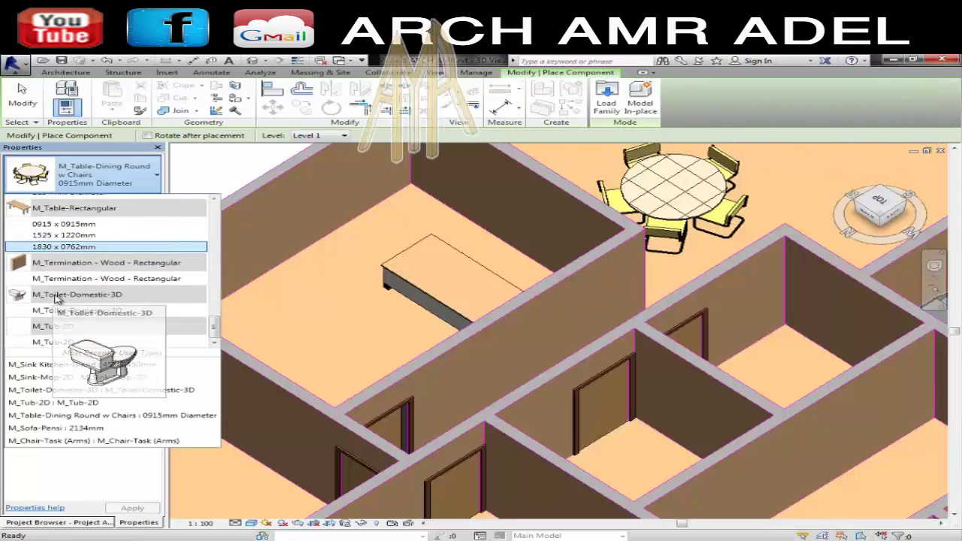
scroll(73, 299, "up", 1)
scroll(78, 295, "up", 2)
scroll(79, 295, "up", 1)
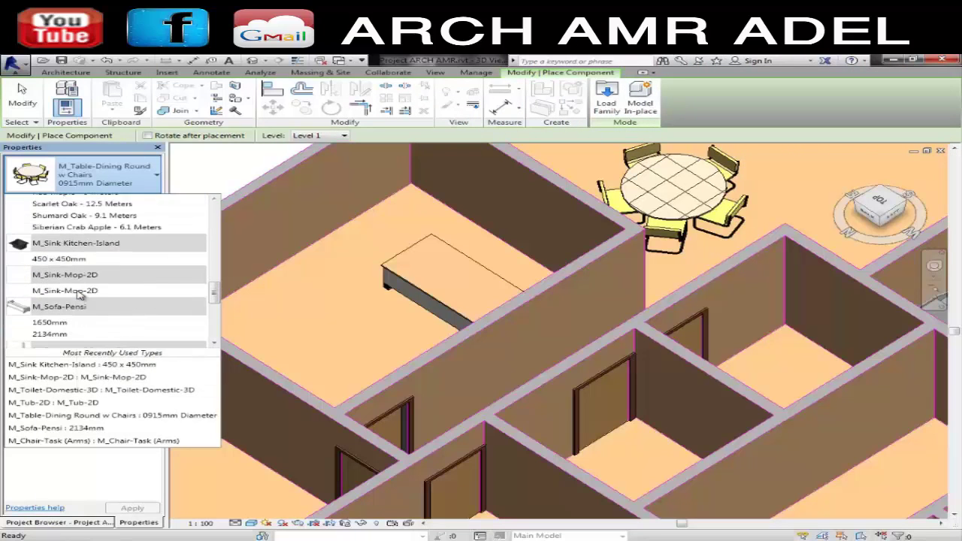
scroll(98, 293, "up", 1)
scroll(109, 290, "up", 1)
scroll(114, 288, "up", 1)
scroll(109, 289, "up", 1)
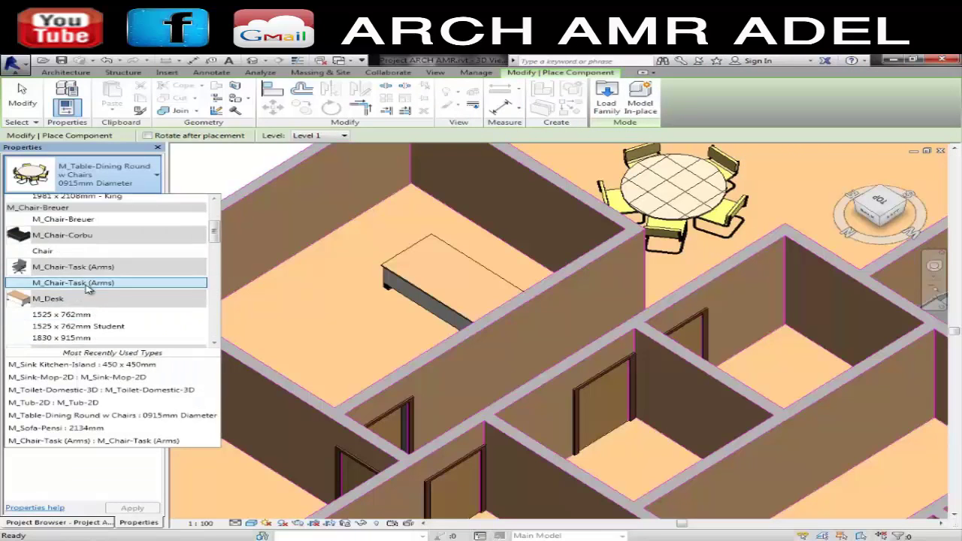
scroll(101, 290, "up", 1)
scroll(92, 289, "up", 1)
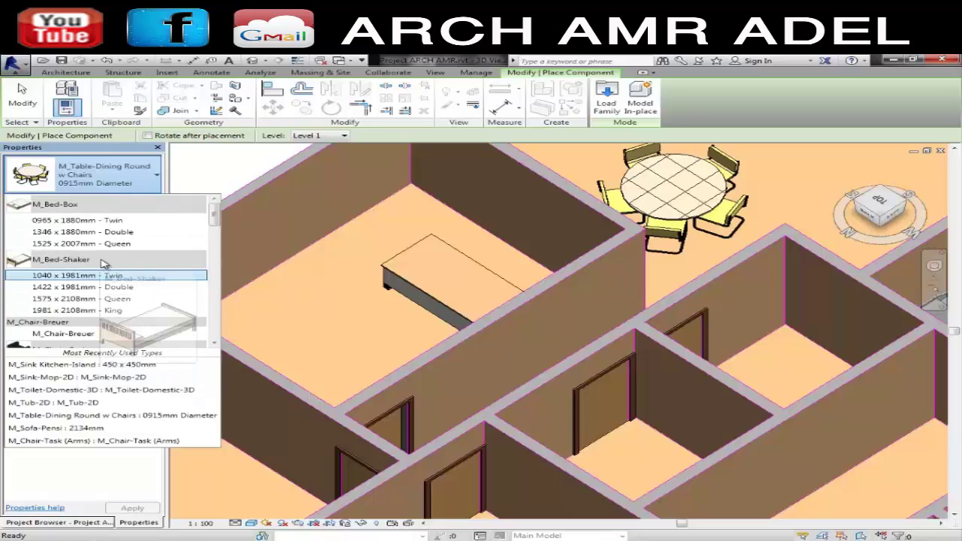
scroll(75, 312, "down", 1)
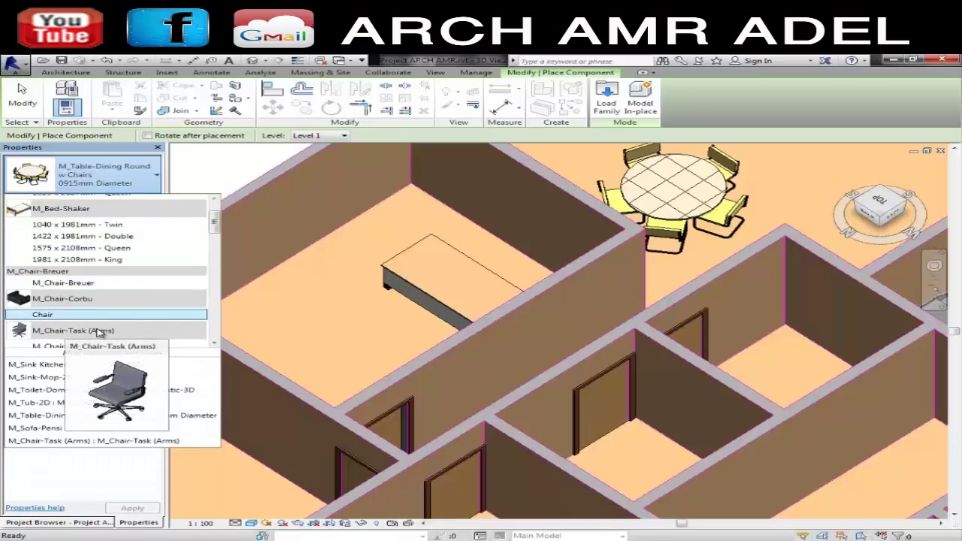
scroll(101, 330, "down", 1)
mouse_move(73, 296)
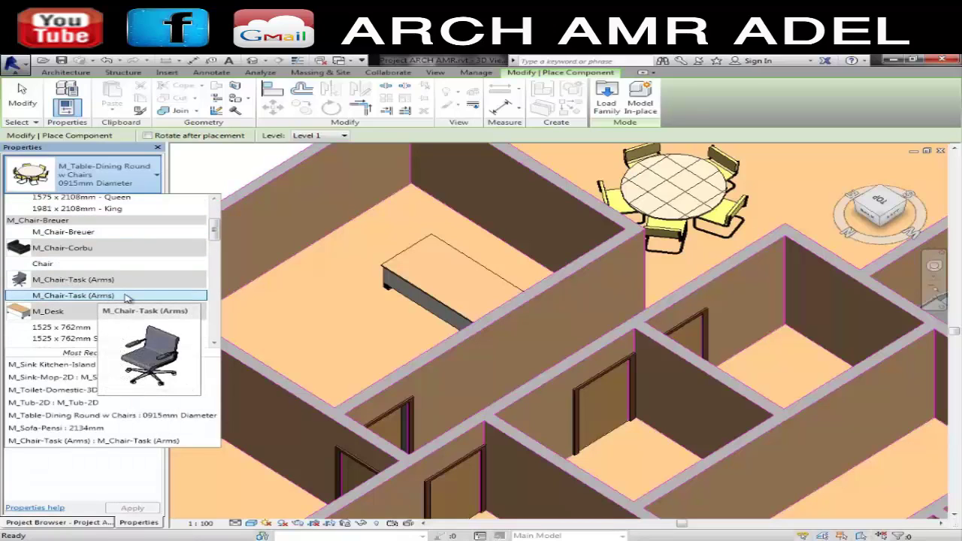
left_click(127, 296)
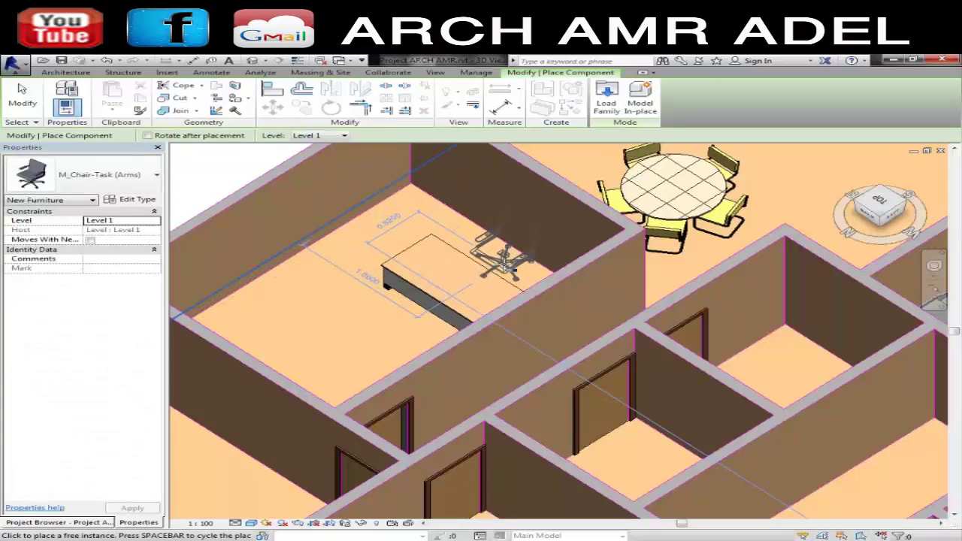
left_click(502, 265)
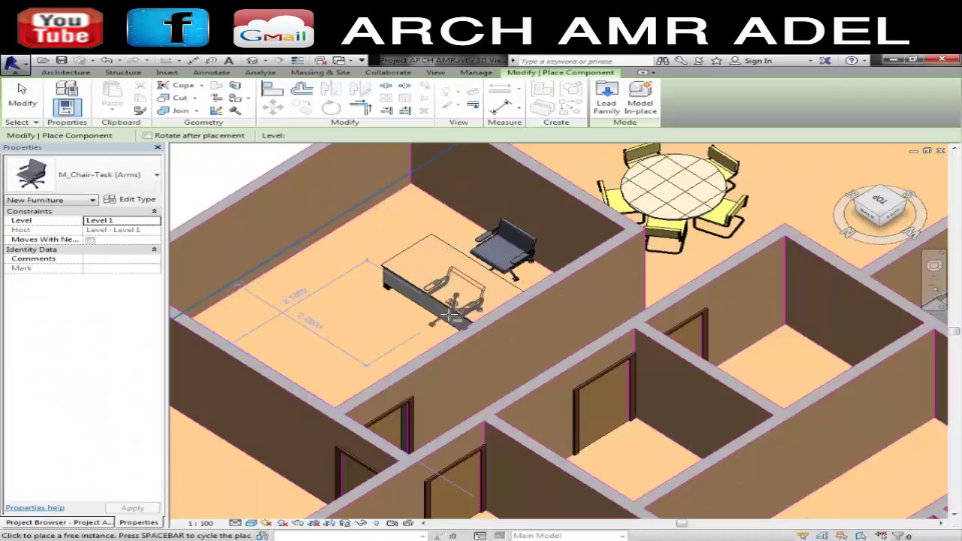
key("Escape")
key("Escape")
Step: Orbit the house to a new angle and resume component placement for more task chairs
mouse_move(536, 321)
middle_mouse_down("shift")
mouse_move(441, 342)
mouse_move(408, 317)
mouse_move(456, 317)
mouse_move(476, 296)
mouse_move(667, 310)
mouse_move(826, 293)
middle_mouse_up("shift")
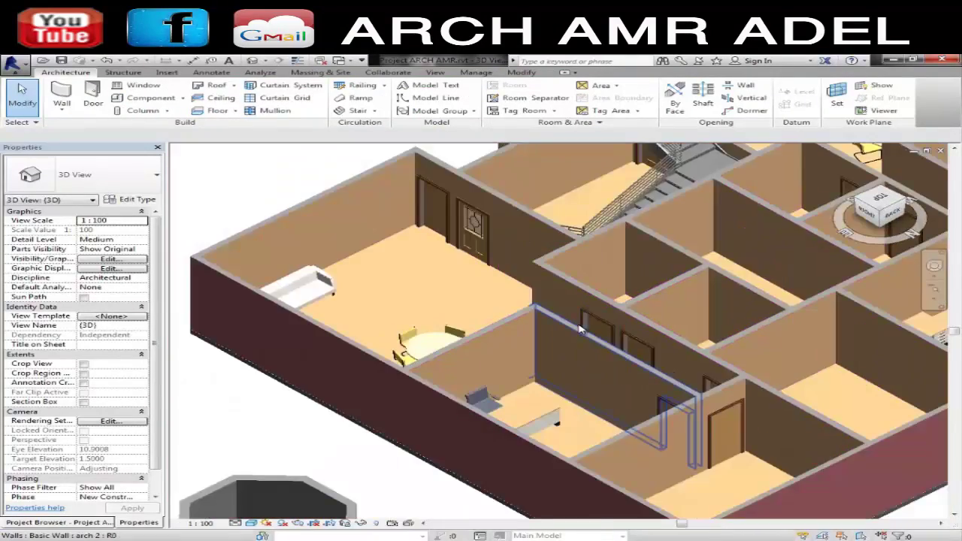
middle_click_drag(579, 328, 787, 332, "shift")
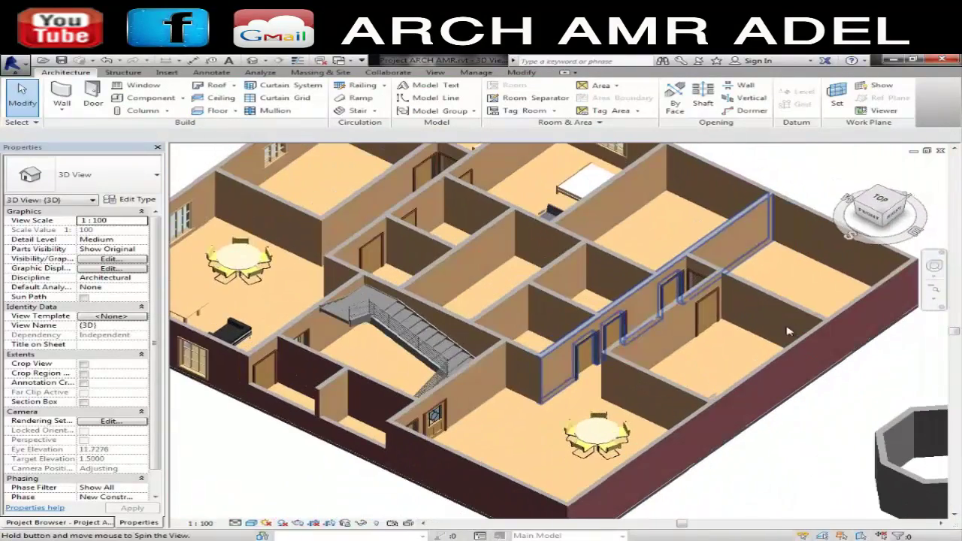
left_click(144, 98)
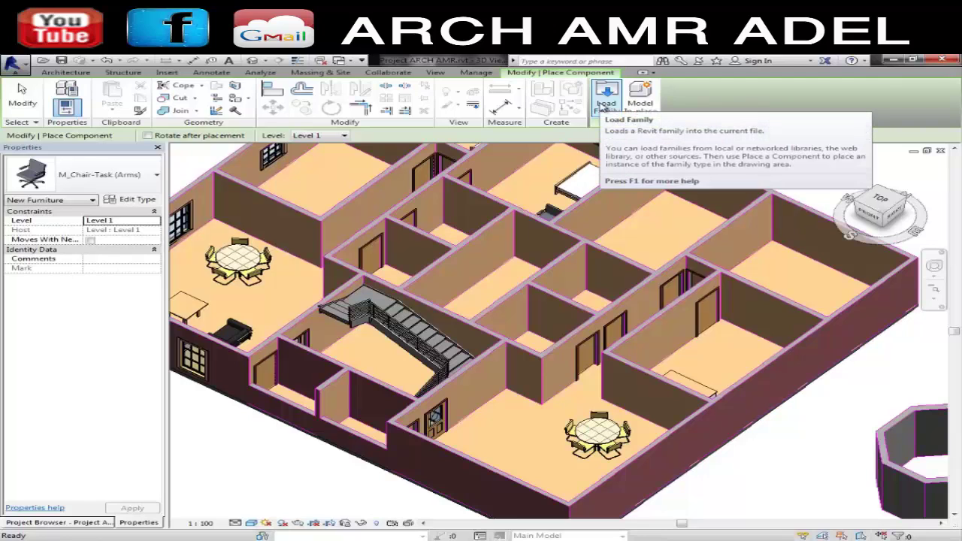
left_click(165, 73)
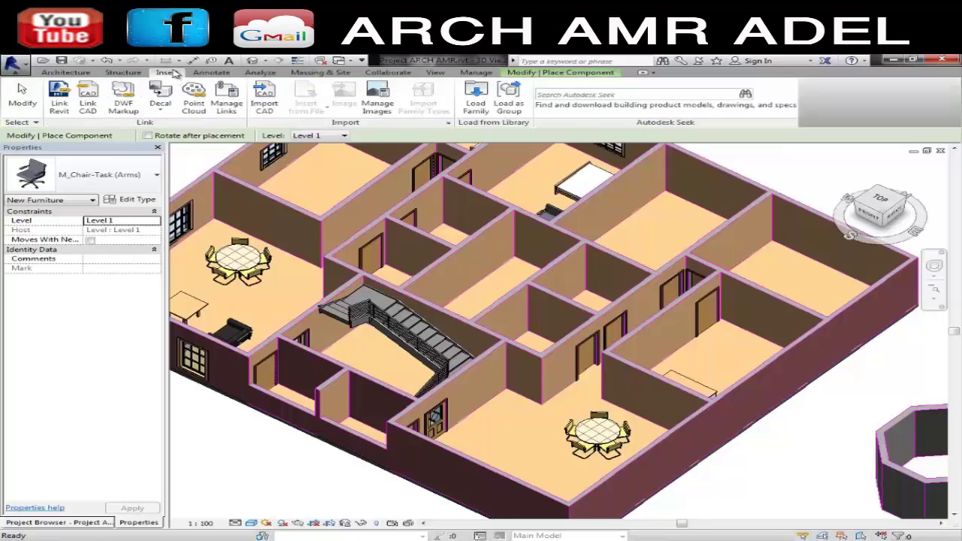
left_click(650, 93)
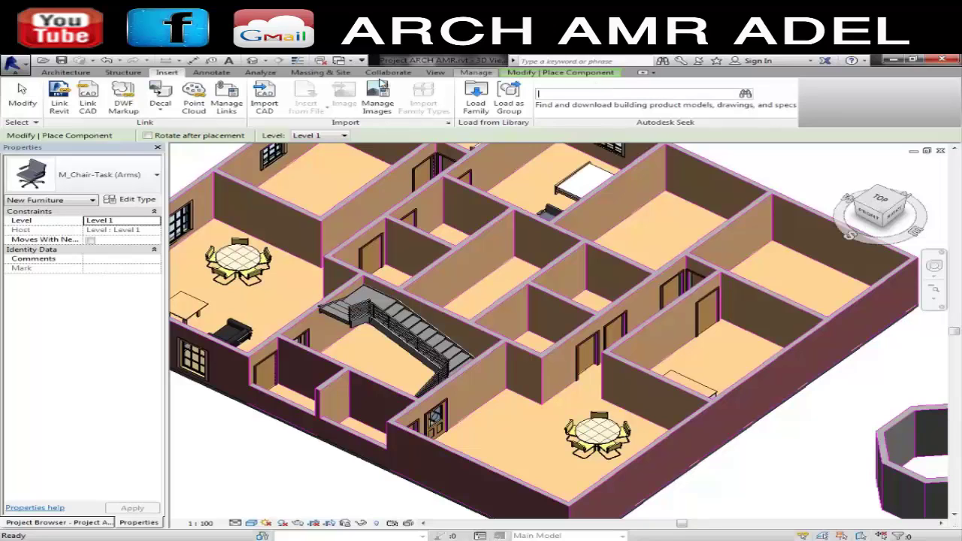
left_click(66, 72)
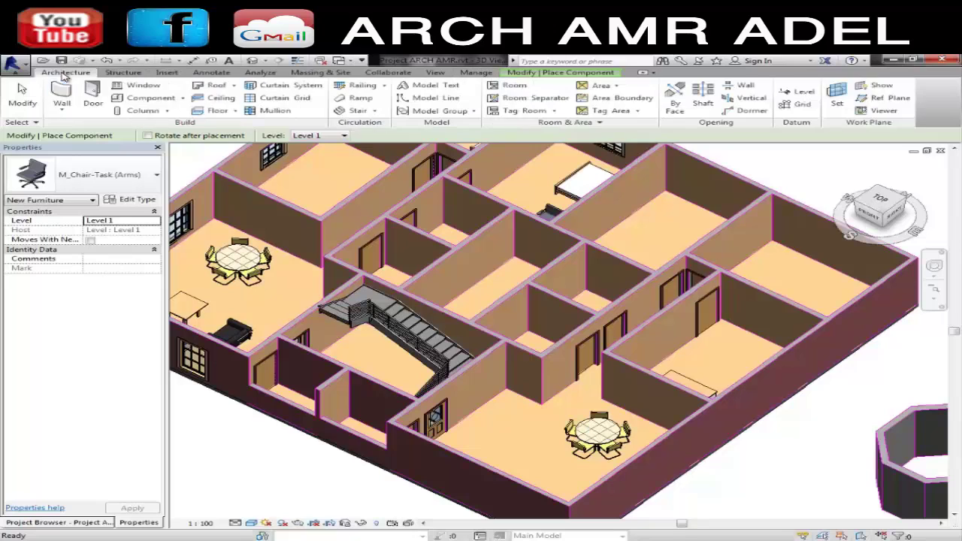
left_click(184, 99)
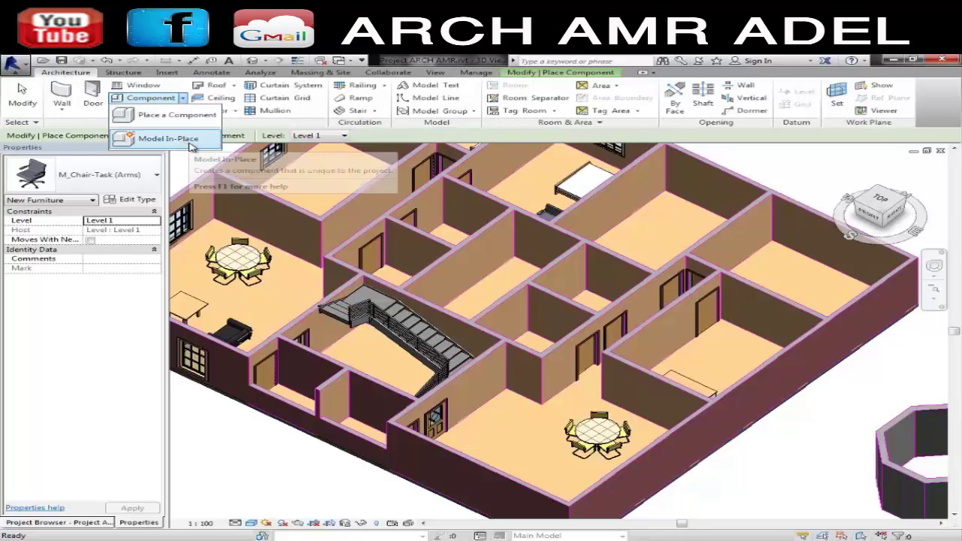